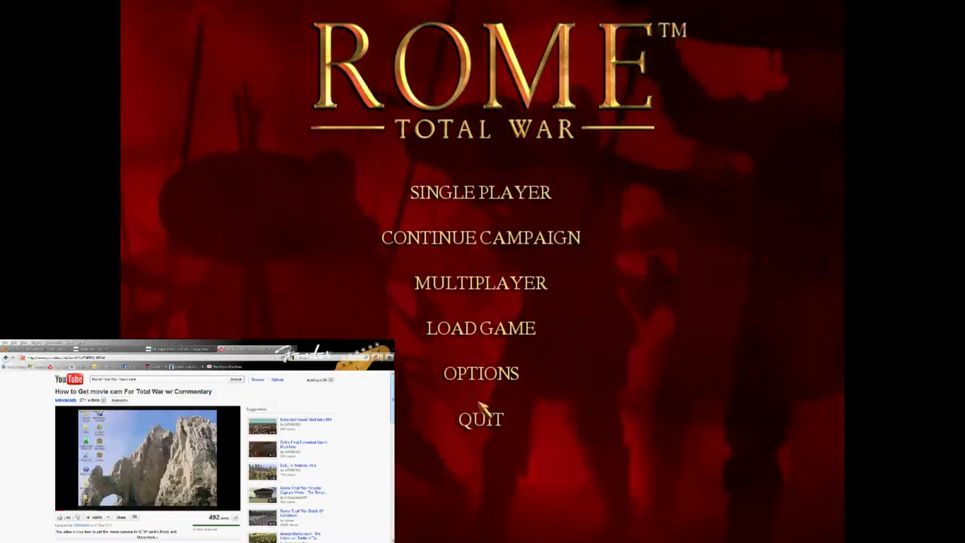
Load the saved battle replay Pre-MarianBattle
left_click(512, 331)
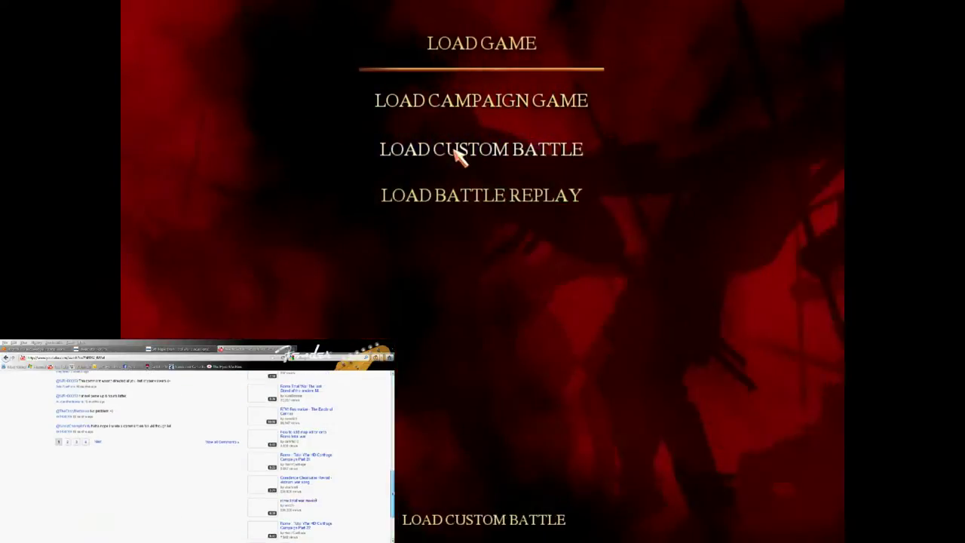
left_click(466, 196)
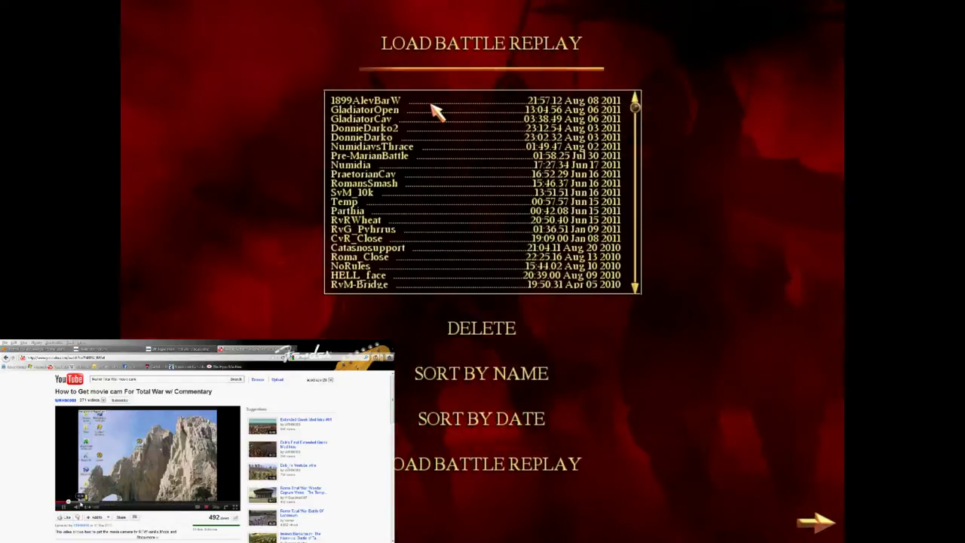
left_click(421, 117)
scroll(432, 194, "down", 1)
scroll(437, 200, "up", 1)
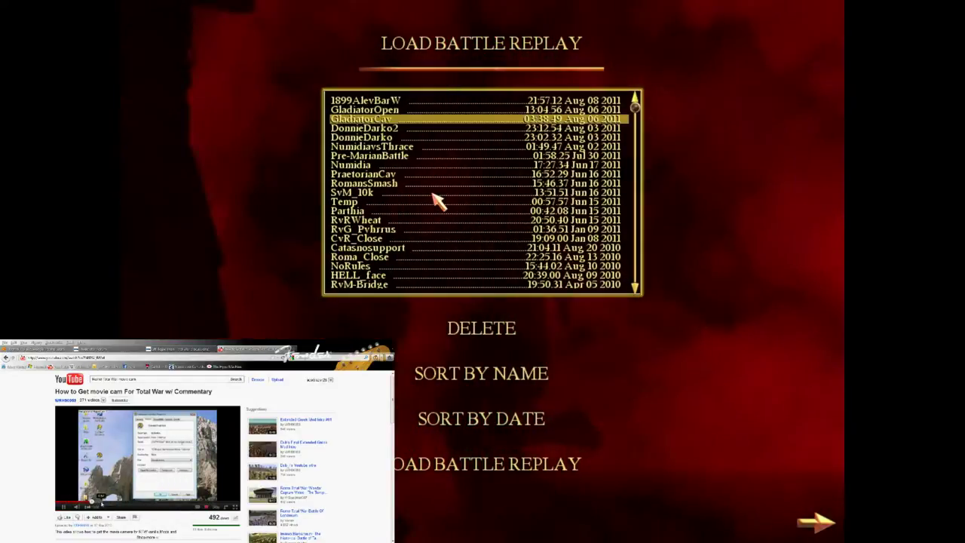
left_click(401, 138)
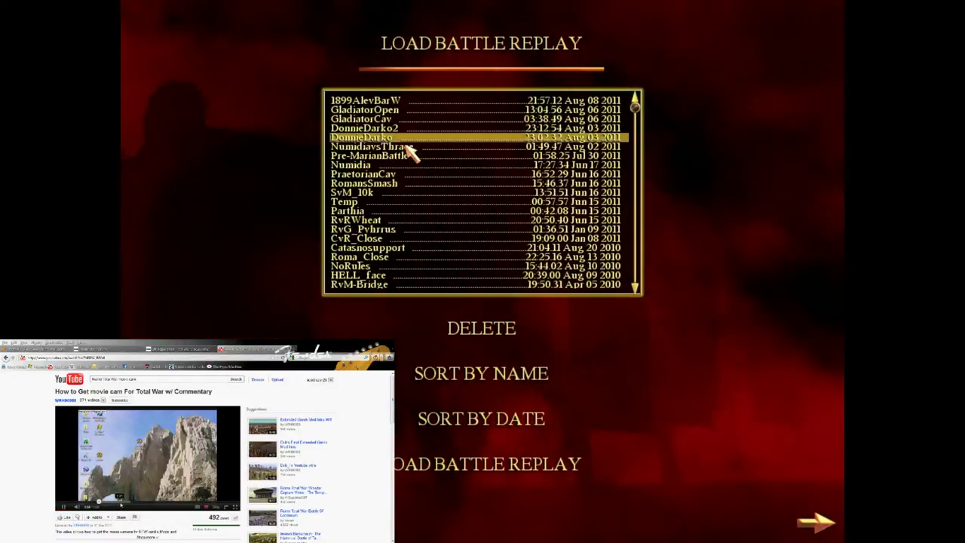
left_click(412, 147)
left_click(424, 155)
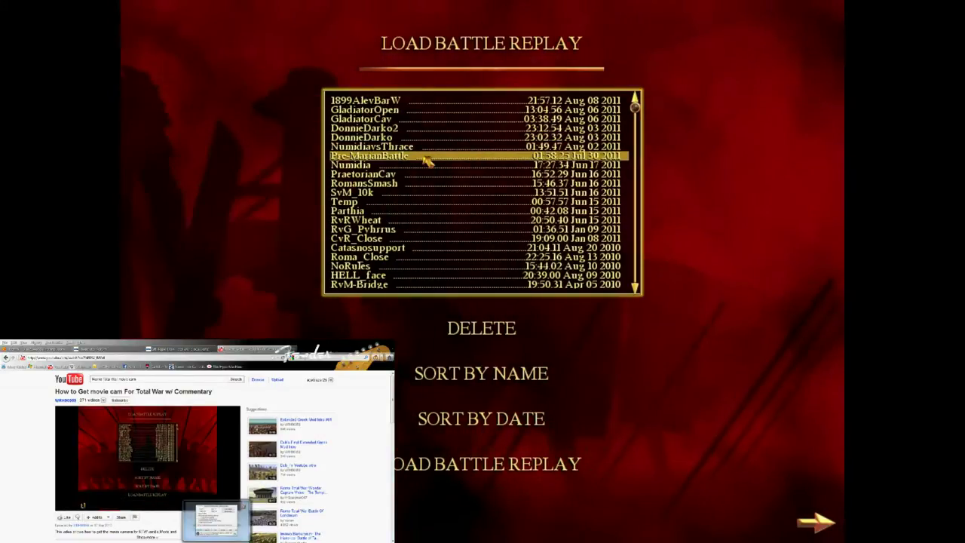
double_click(426, 157)
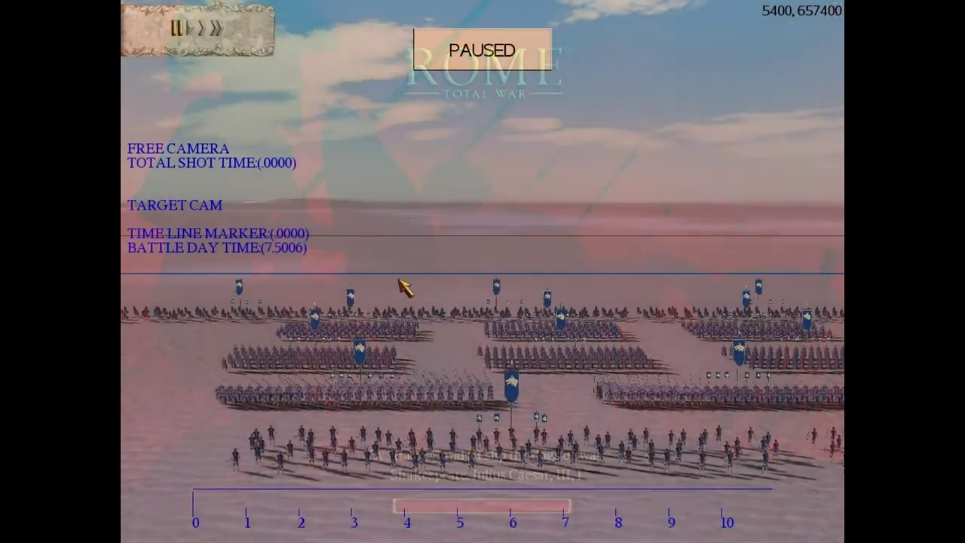
Fly the free camera forward, back and down to ground level to view the deployed army and its surroundings
key("Up")
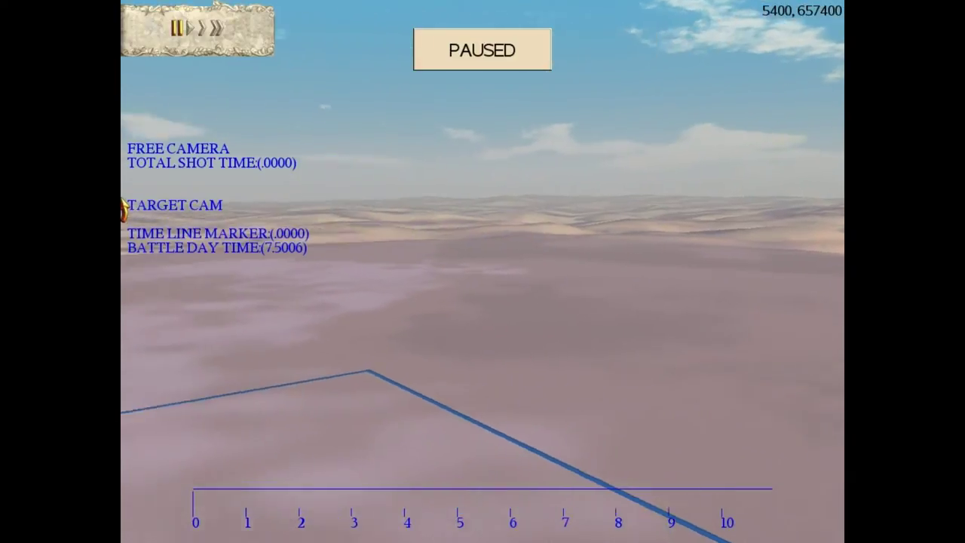
scroll(343, 288, "up", 5)
key("Down")
scroll(123, 258, "up", 5)
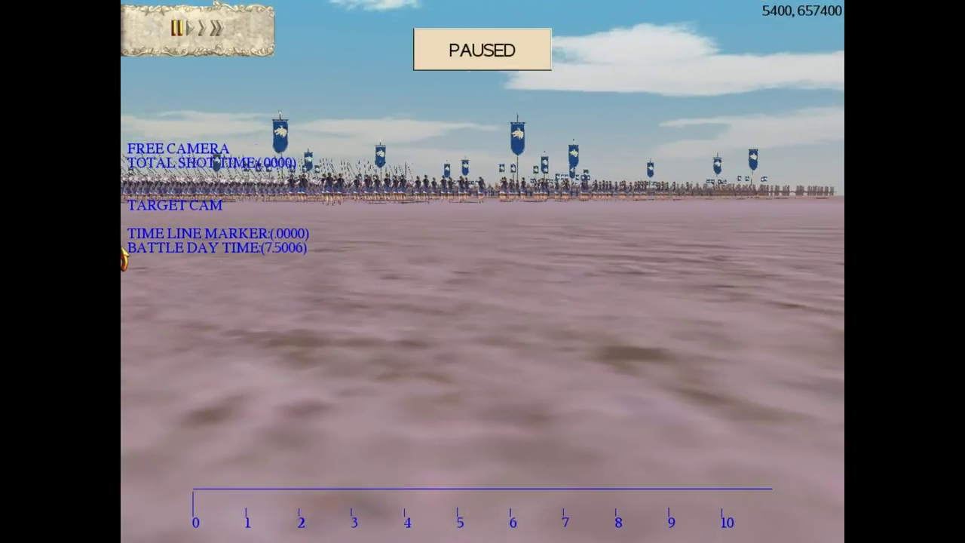
scroll(287, 264, "down", 5)
key("Up")
key("Left")
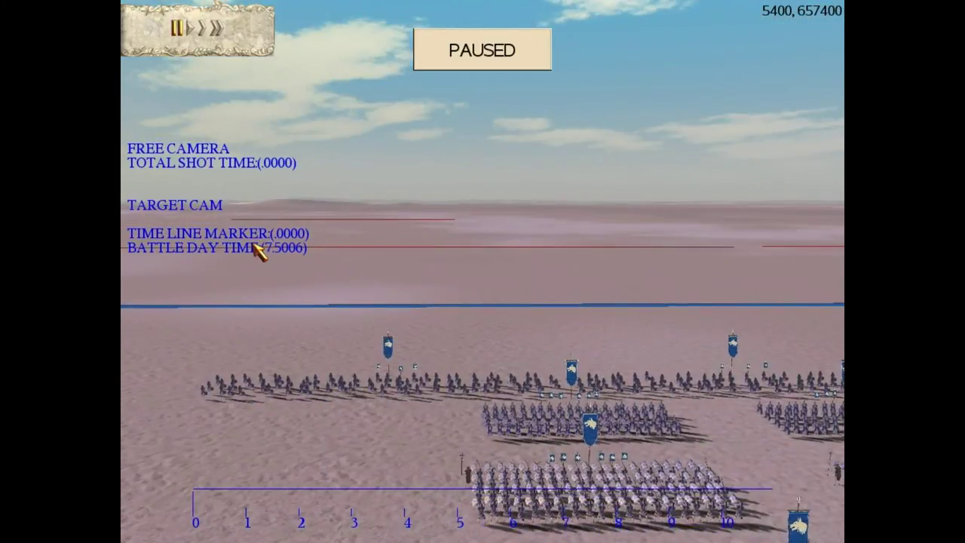
Toggle the camera editor readouts, timeline and battle interface off and back on
key("Insert")
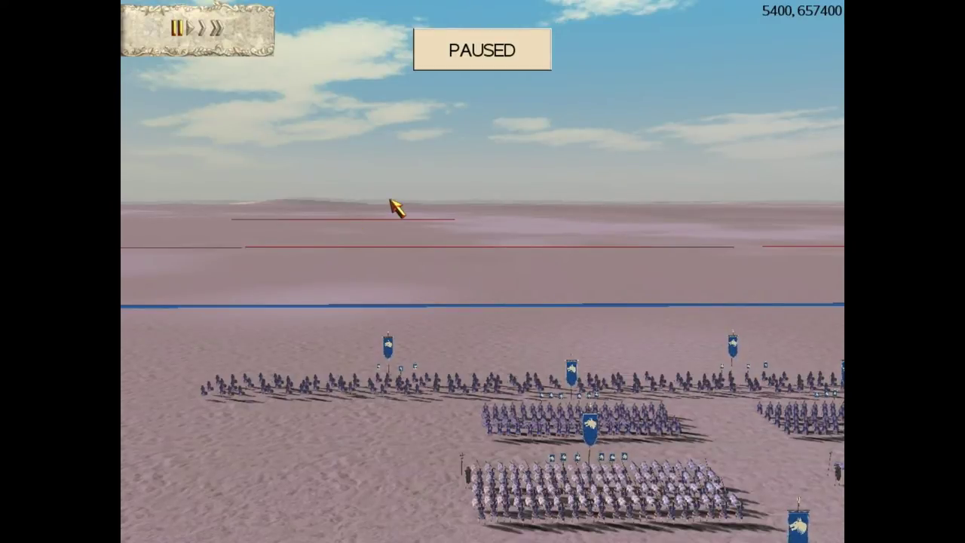
mouse_move(393, 2)
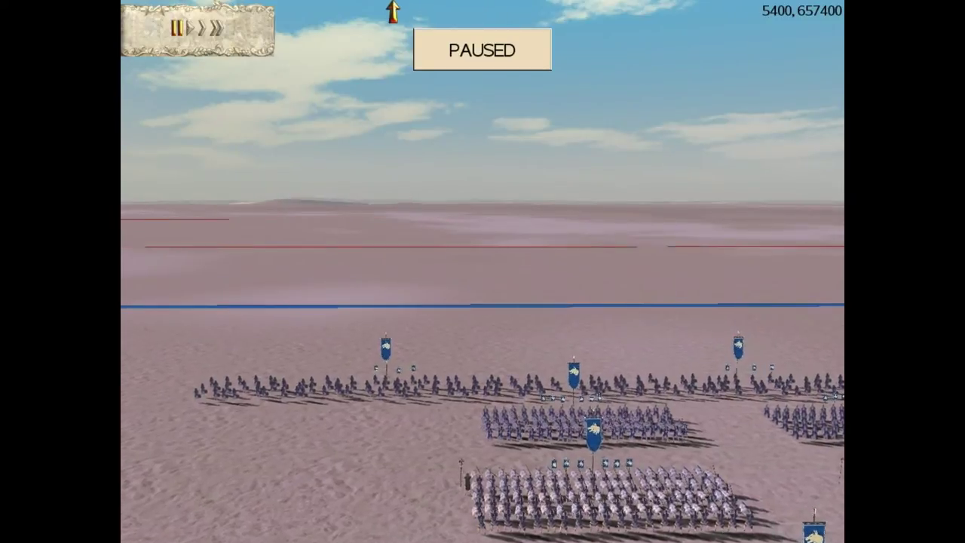
key("ctrl+alt+c")
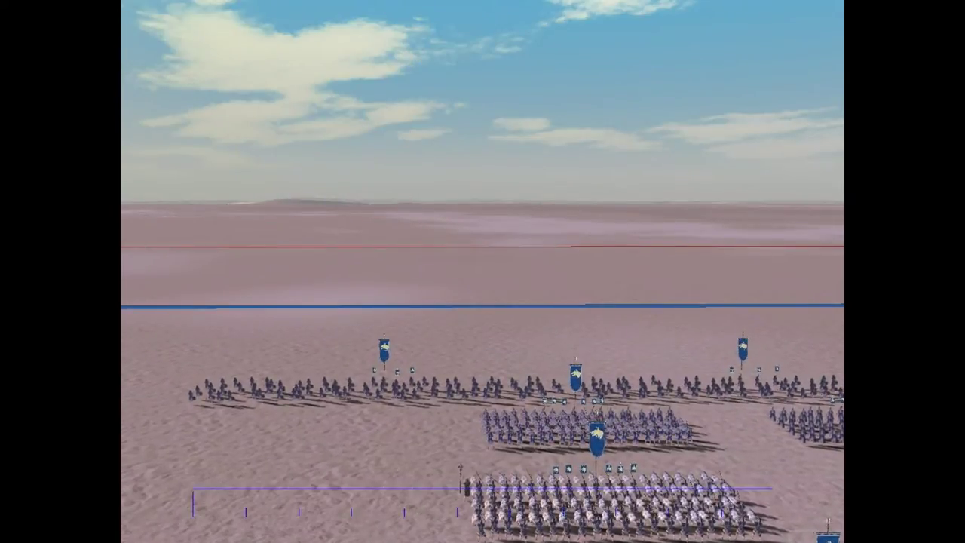
key("BackSpace")
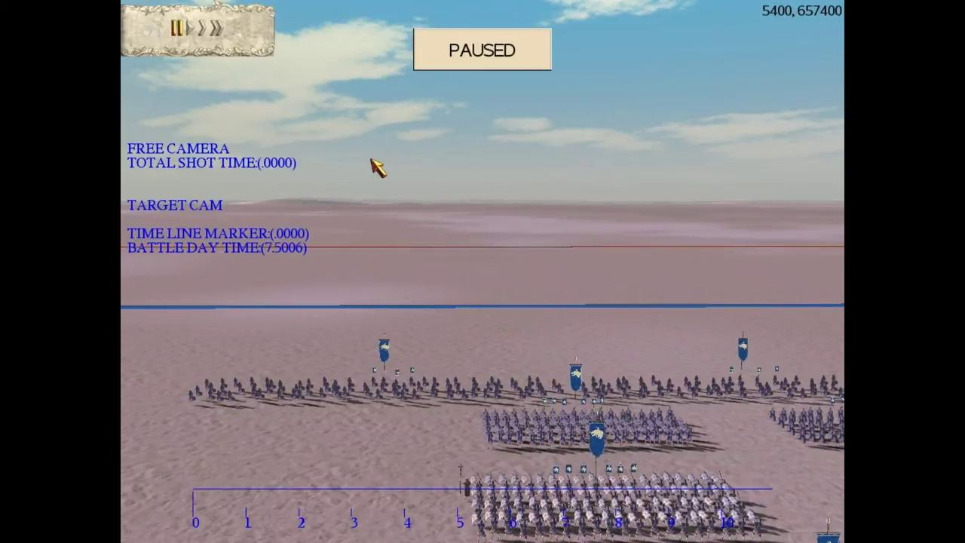
Turn the free camera around the paused battlefield to survey the army's formations from the flank and from behind
mouse_move(843, 240)
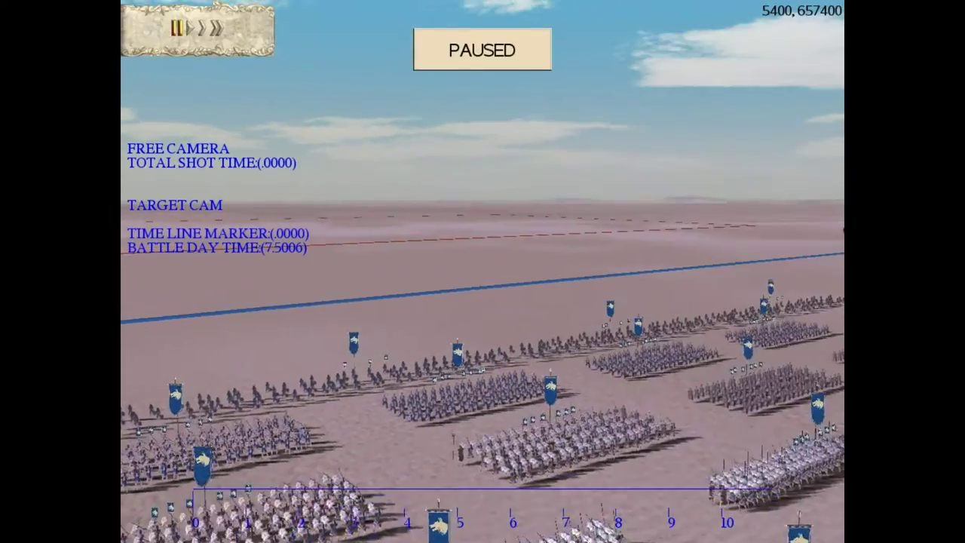
key("Up")
mouse_move(841, 303)
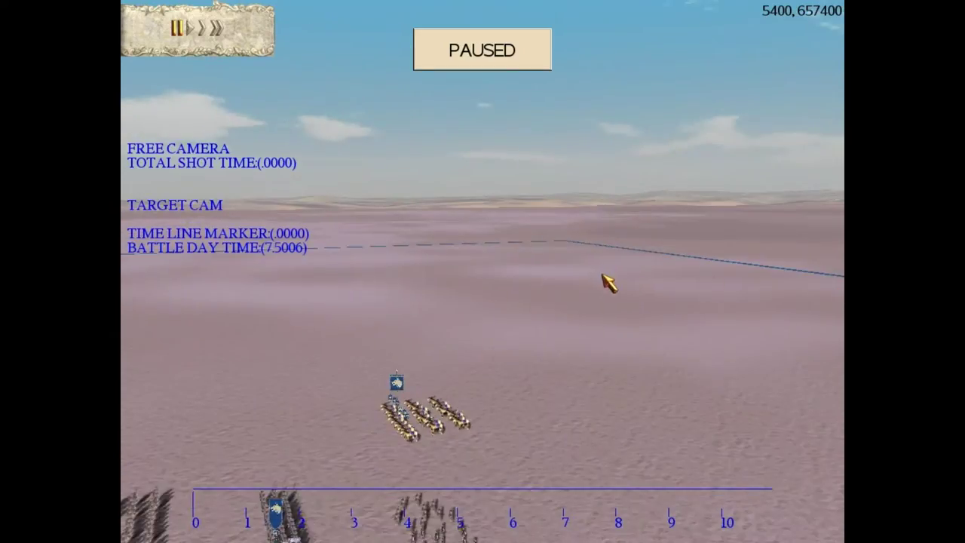
mouse_move(123, 269)
mouse_move(123, 216)
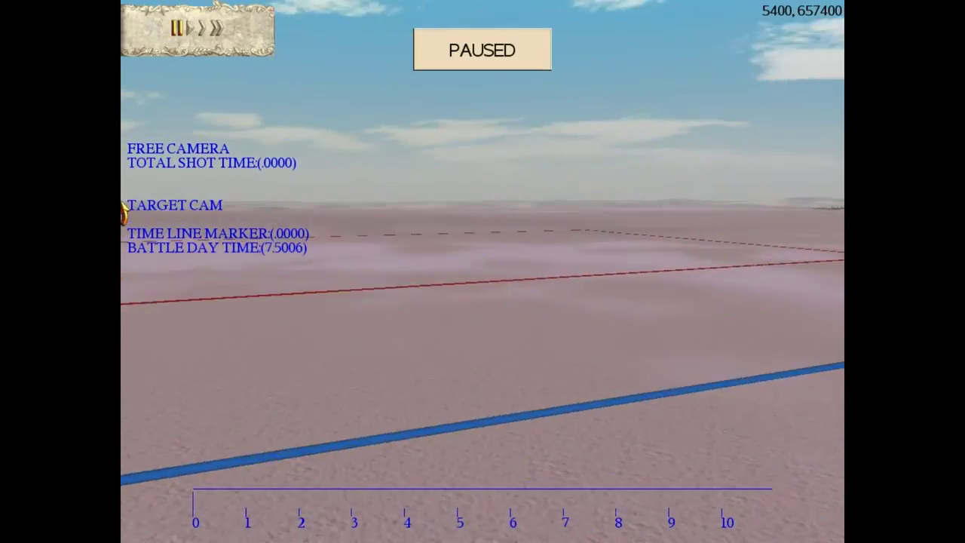
key("Down")
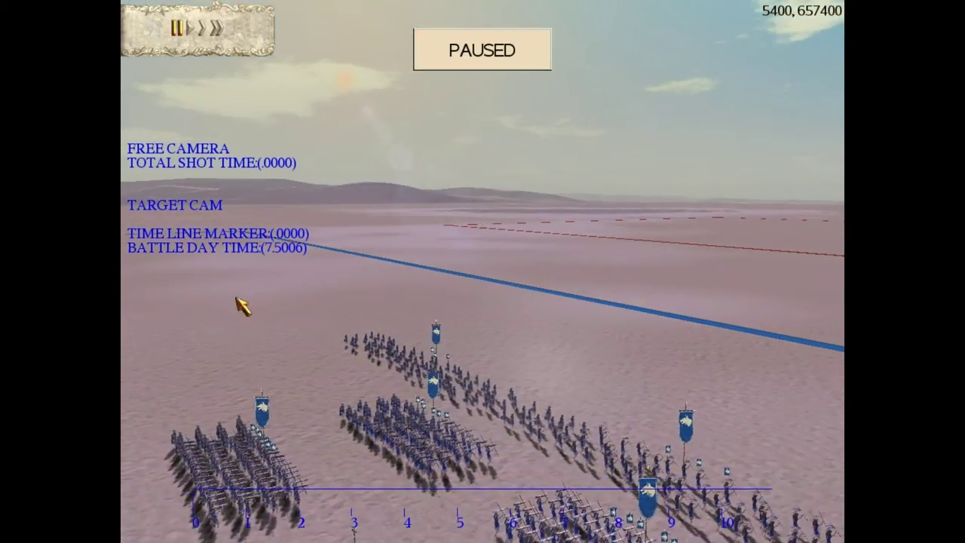
key("Down")
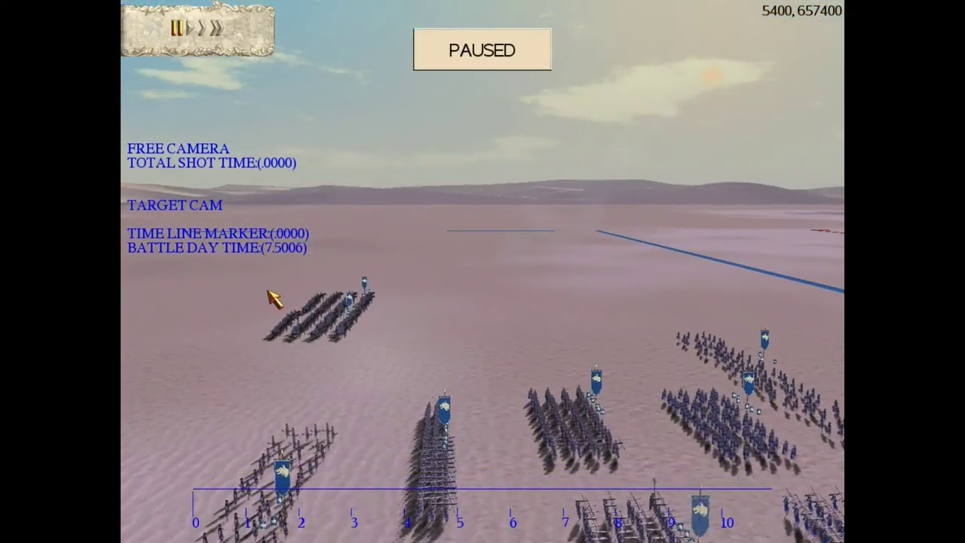
key("Down")
key("Right")
key("Down")
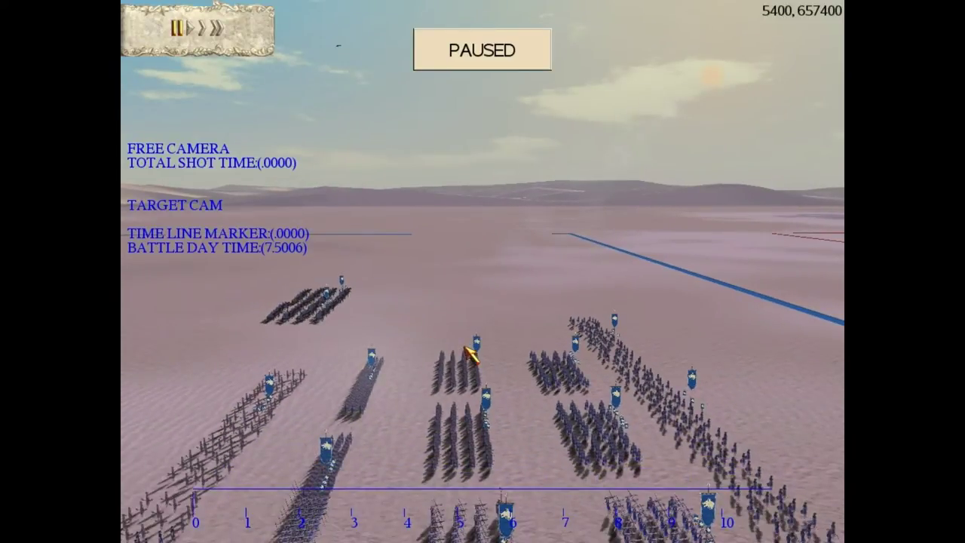
Shift the camera sideways along the infantry lines to examine the Principes and neighbouring units
key("Right")
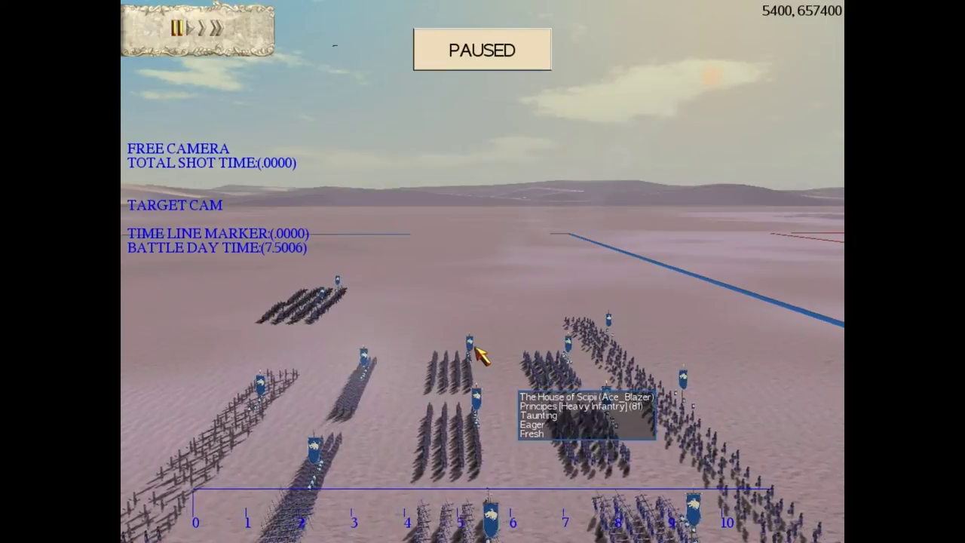
key("Right")
key("Right")
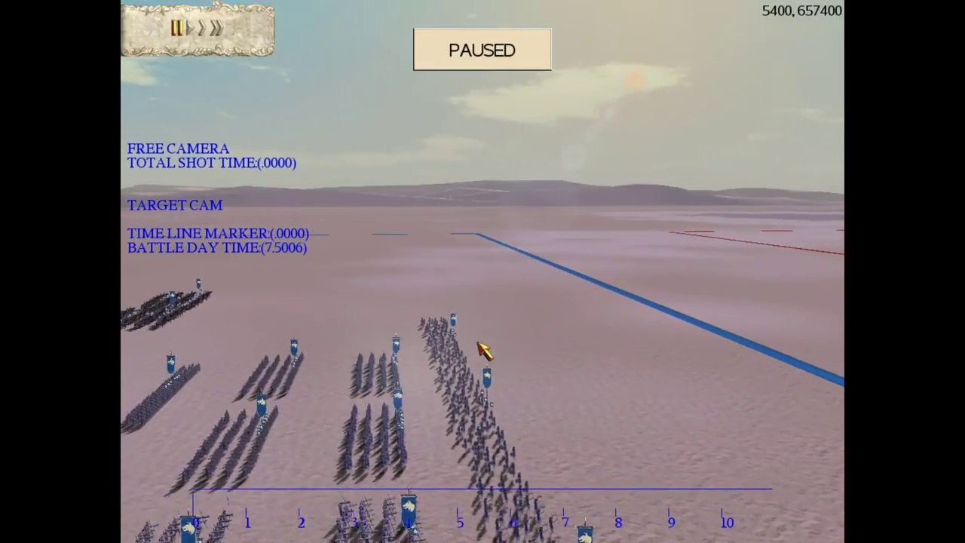
key("Left")
key("Up")
key("Up")
Raise and lower the free camera above the Hastati and Velites to compare different viewing heights
scroll(480, 345, "down", 3)
scroll(481, 344, "up", 5)
scroll(480, 344, "down", 3)
scroll(481, 345, "up", 2)
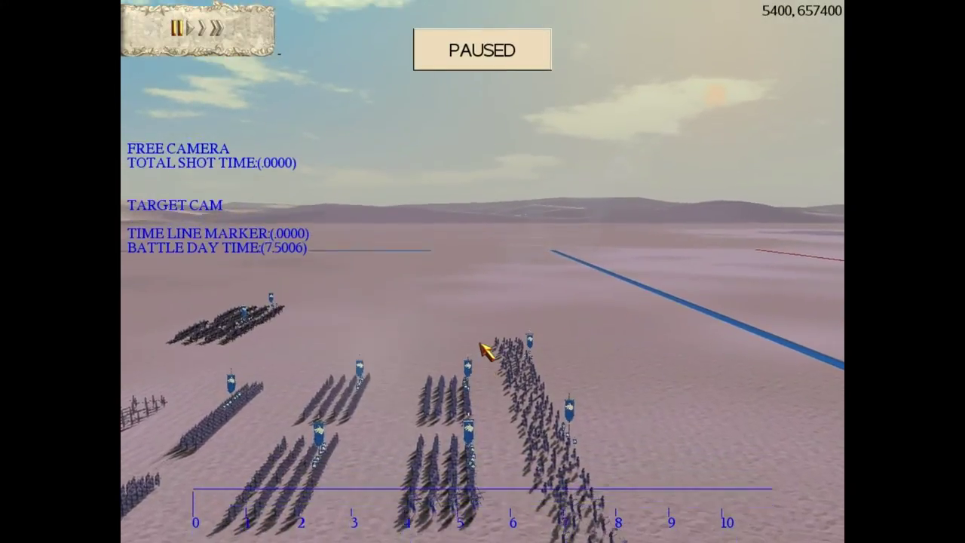
scroll(480, 345, "down", 5)
scroll(480, 345, "up", 2)
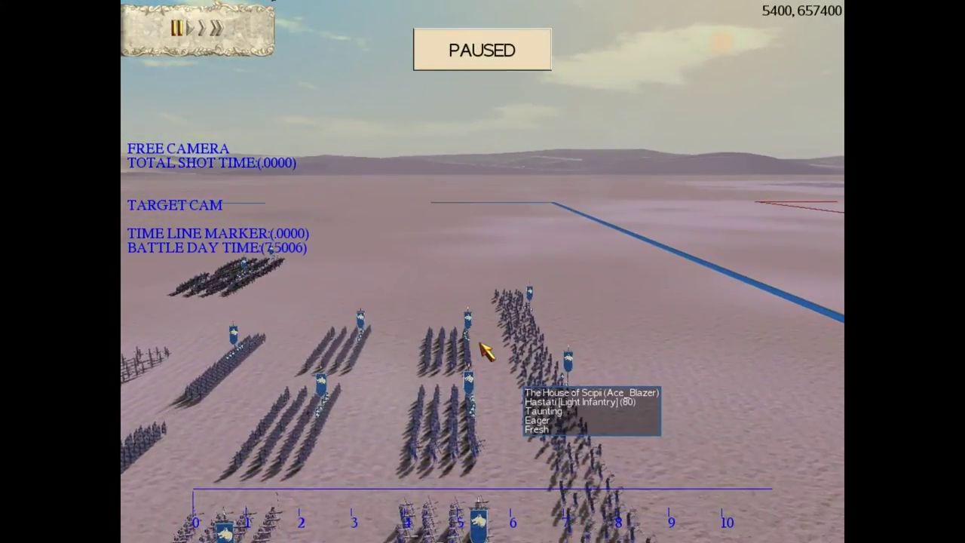
scroll(481, 345, "down", 5)
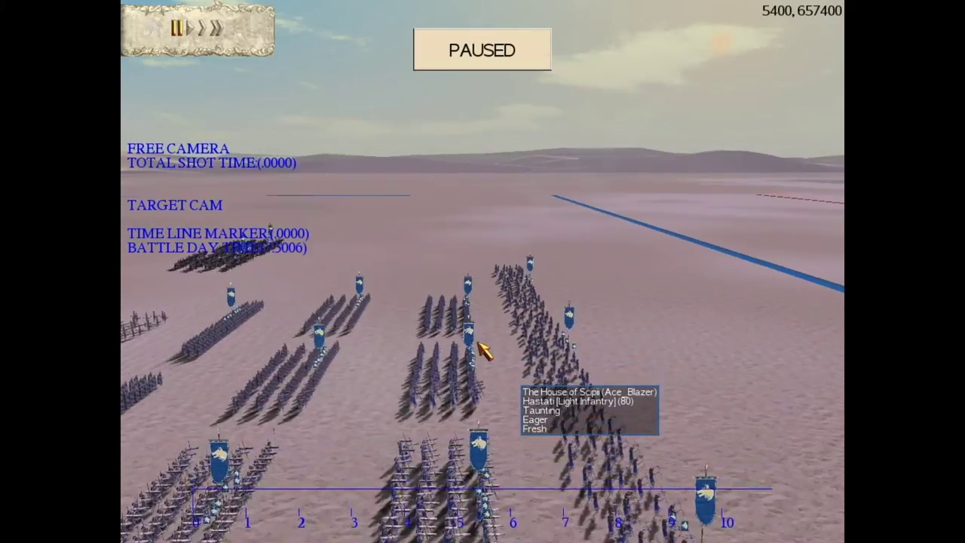
scroll(480, 344, "up", 5)
scroll(480, 345, "down", 4)
scroll(481, 344, "up", 5)
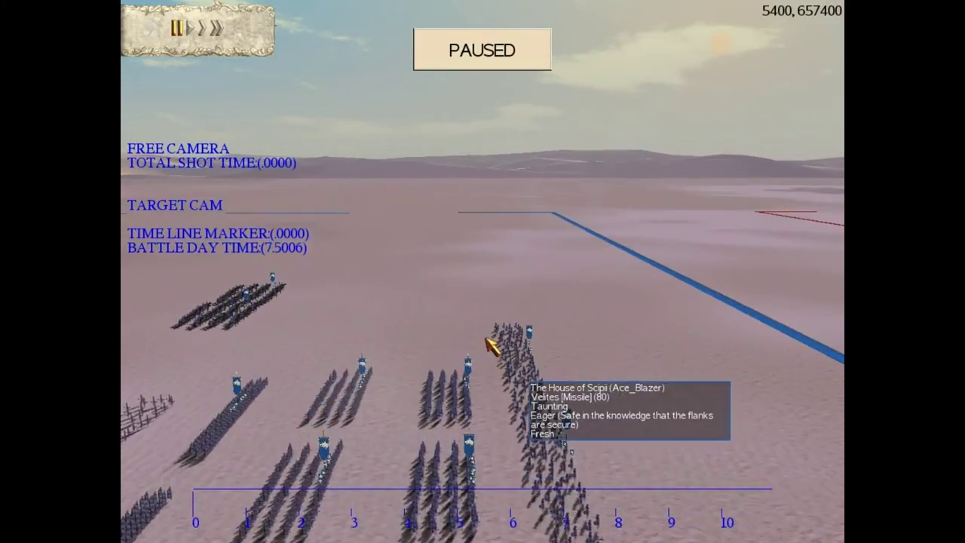
Bring the camera down to ground level beside the Roman General's heavy cavalry
mouse_move(842, 324)
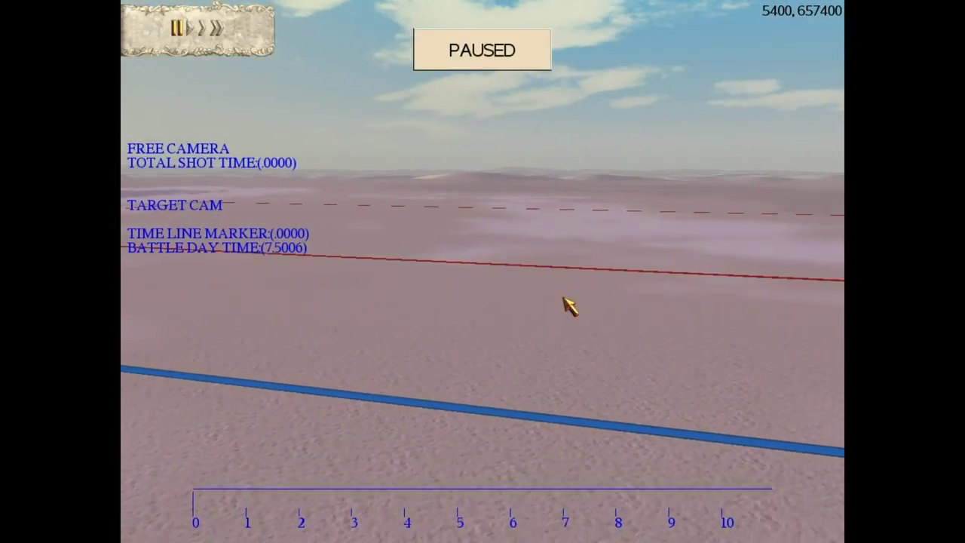
mouse_move(122, 234)
scroll(429, 313, "down", 5)
scroll(430, 314, "up", 2)
scroll(430, 313, "up", 4)
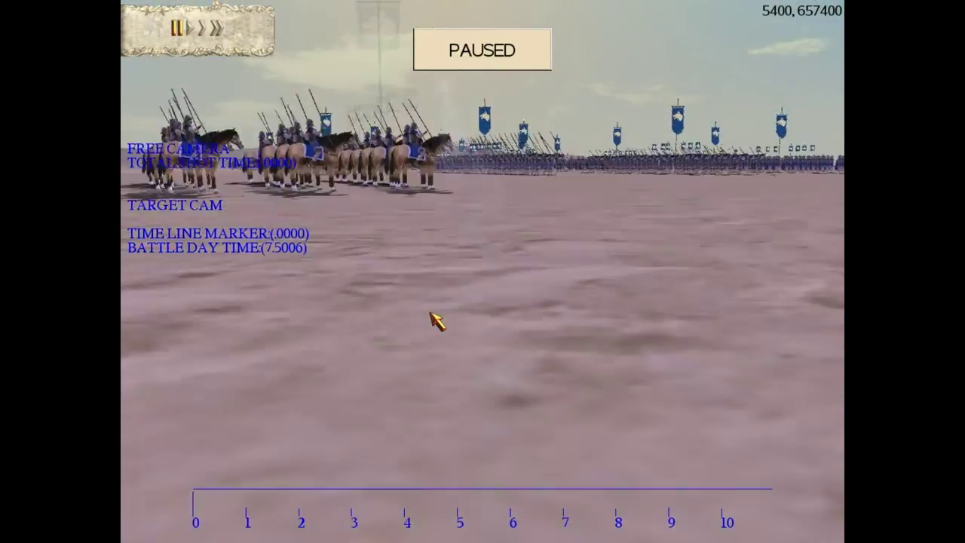
left_click_drag(438, 322, 437, 322)
mouse_move(231, 252)
scroll(241, 226, "up", 2)
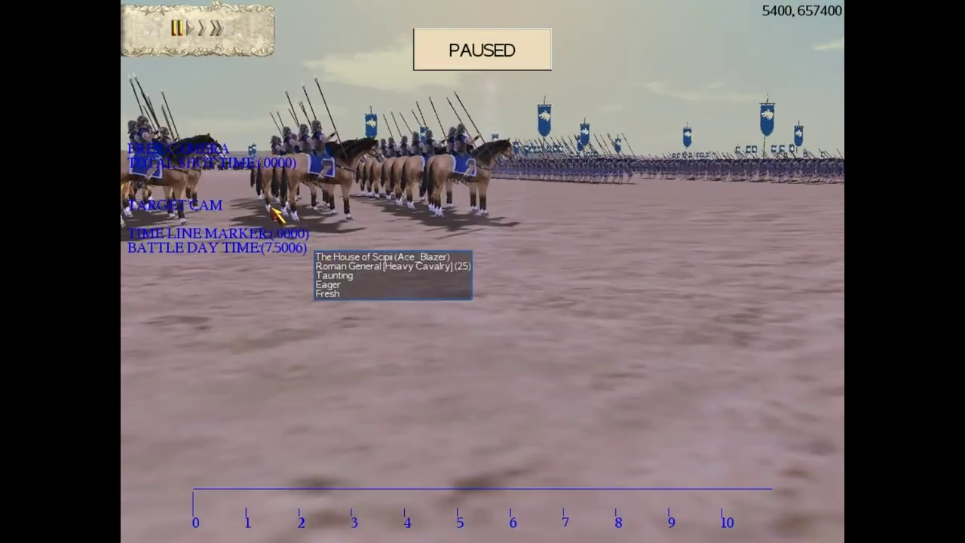
scroll(270, 203, "up", 4)
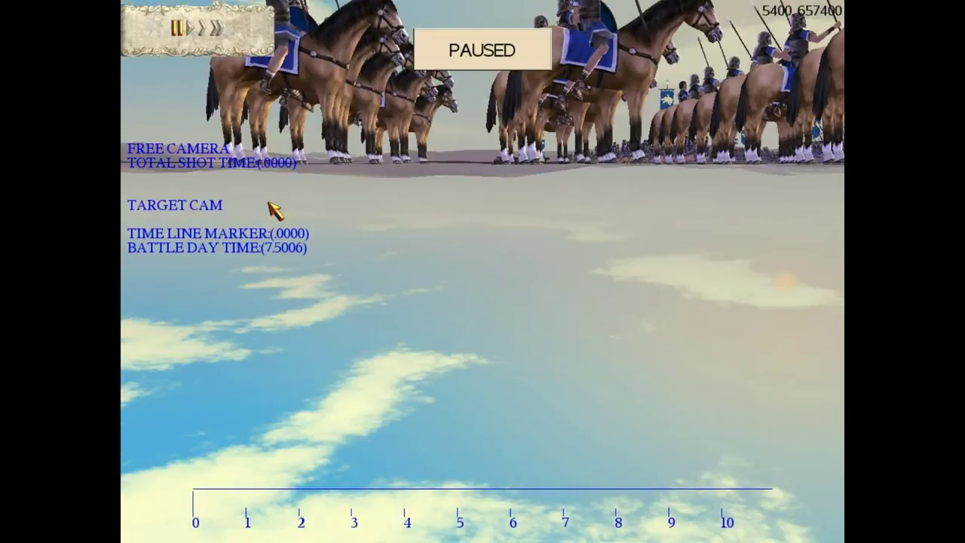
Examine the Roman General's cavalry up close from the front, adjusting the camera's height and angle to frame the general
scroll(269, 203, "down", 3)
key("q")
key("d")
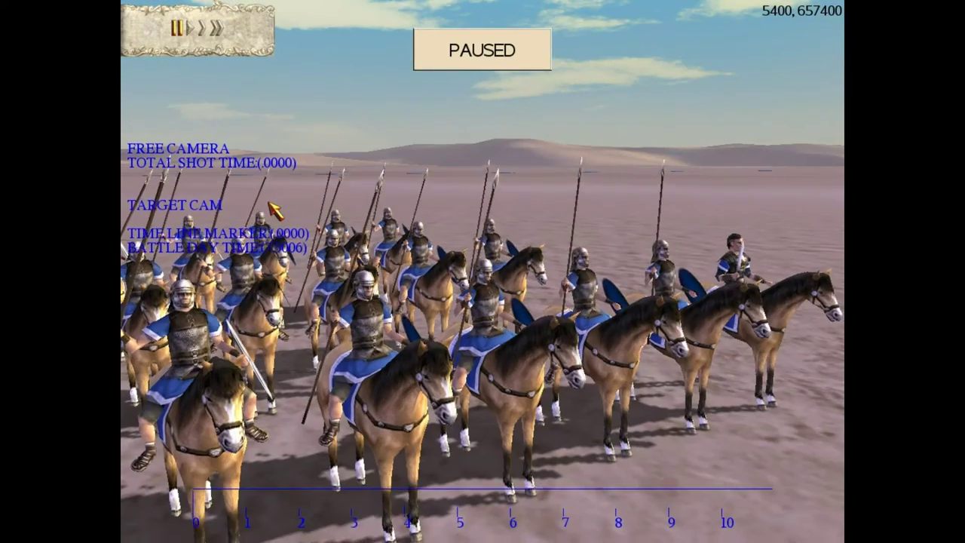
scroll(270, 203, "up", 2)
key("w")
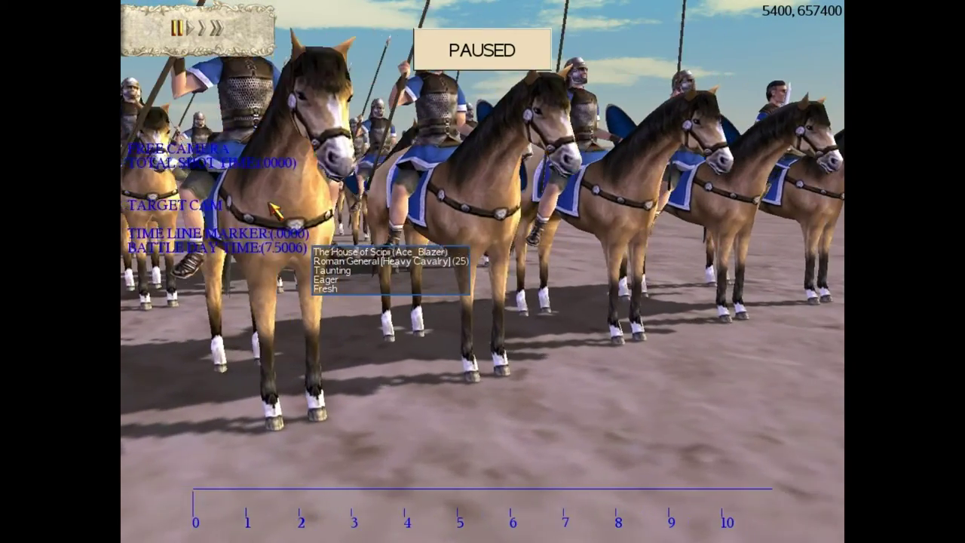
left_click_drag(274, 209, 274, 209)
key("q")
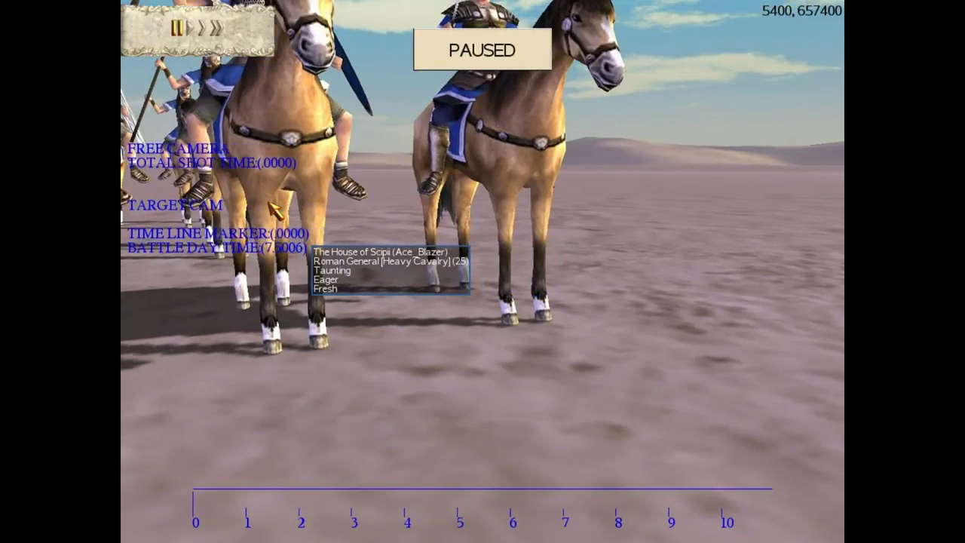
scroll(273, 209, "down", 3)
key("w")
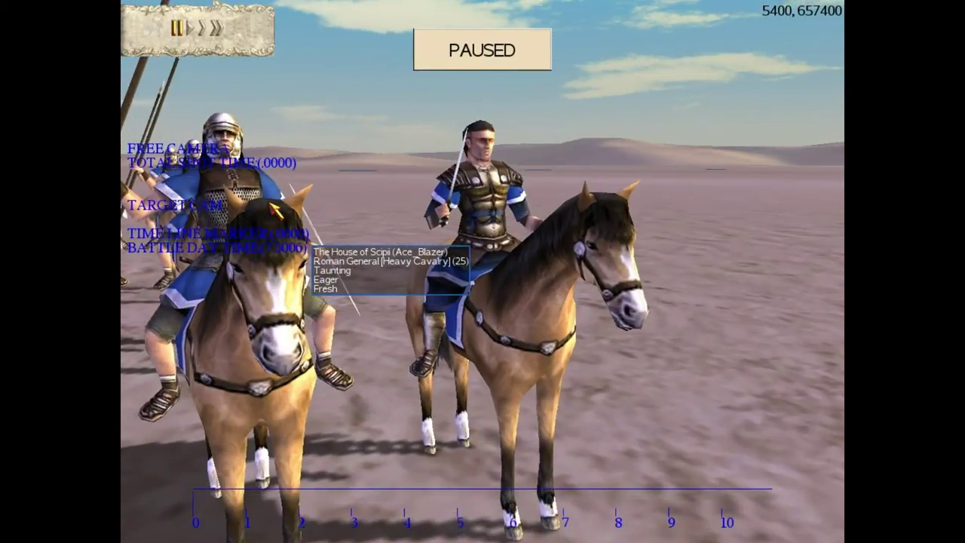
key("q")
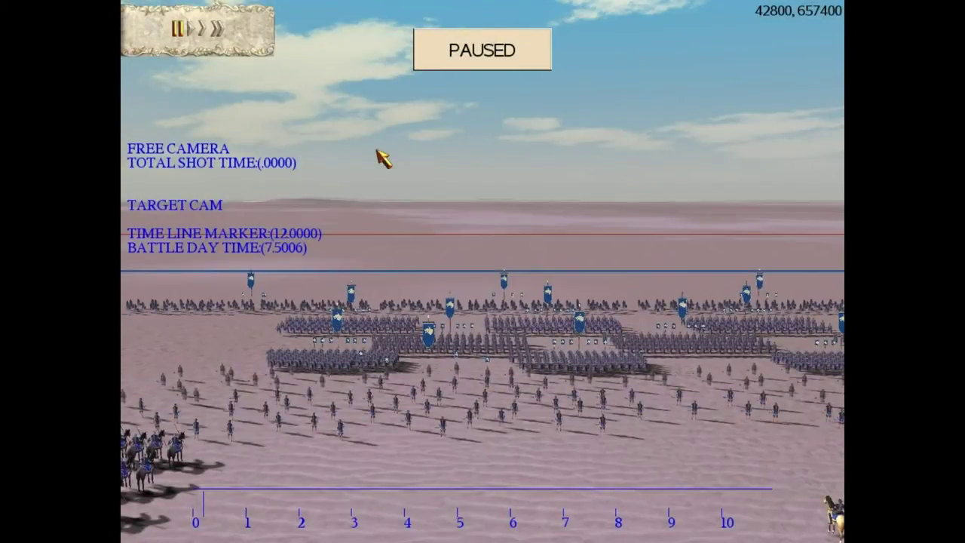
Advance the replay to time line marker 44.3 and leave it paused
key("space")
key("ctrl+alt+h")
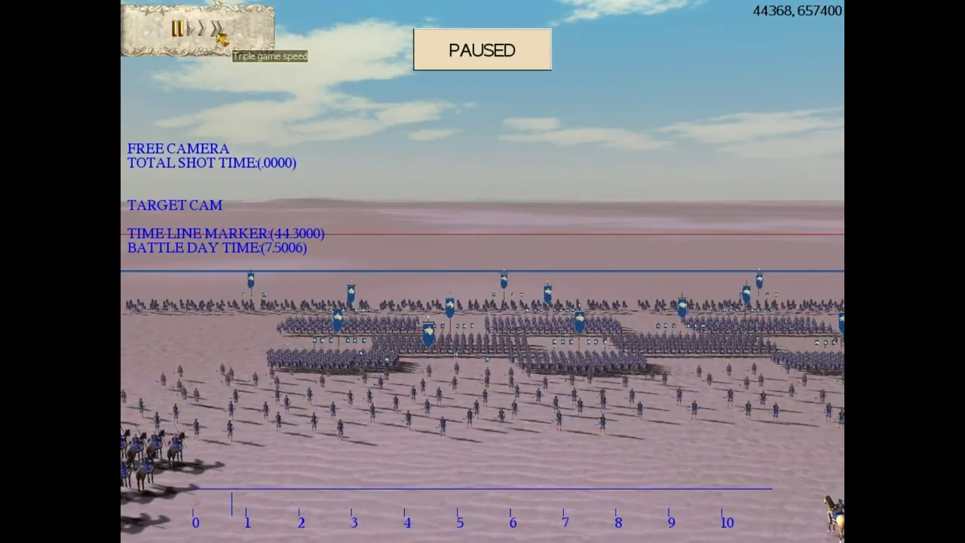
Advance the replay to time line marker 152.2, pause it, and add the first camera key frame there
left_click(178, 28)
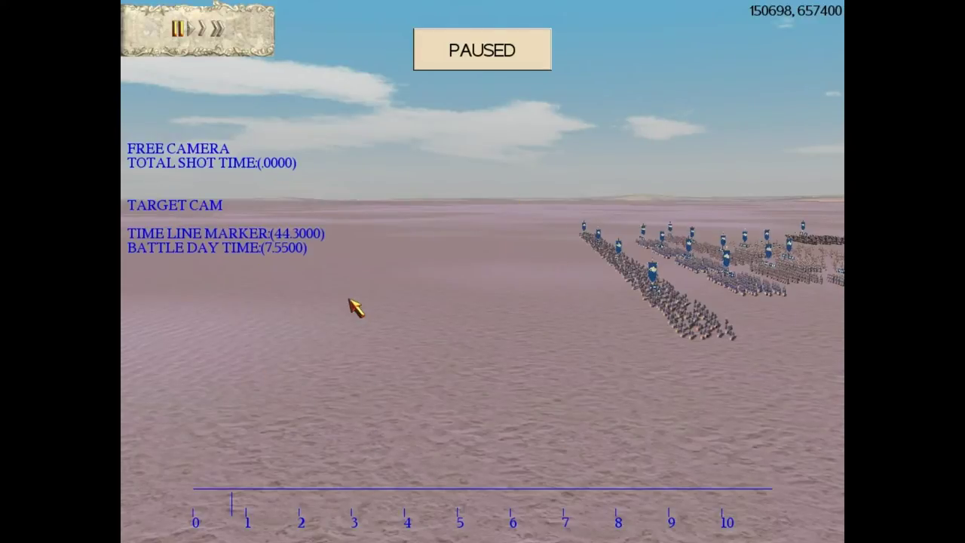
key("space")
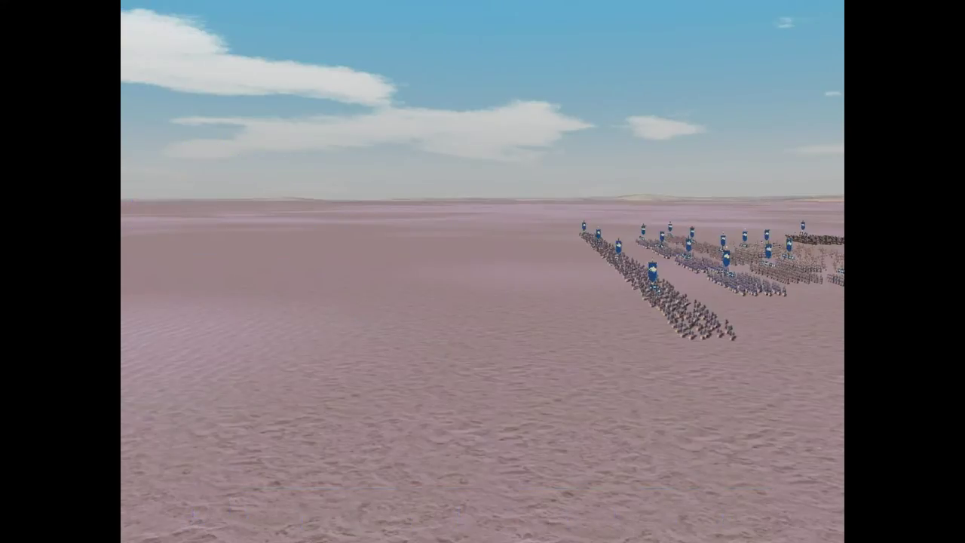
key("ctrl+shift+k")
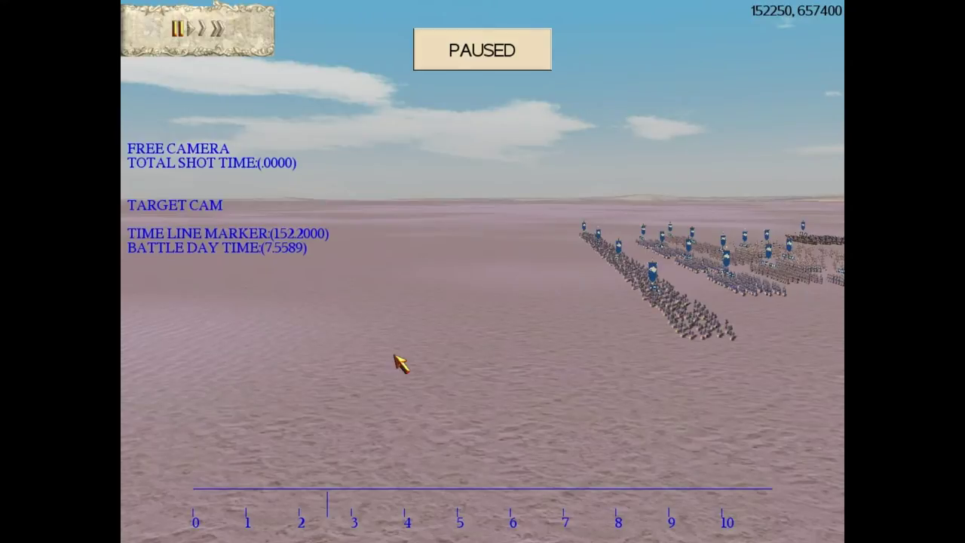
key("Insert")
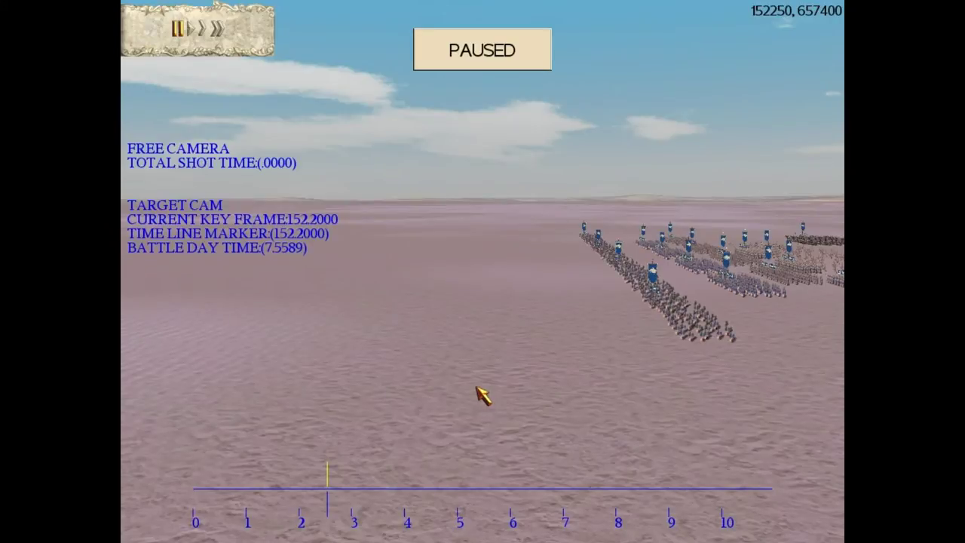
Run the replay to marker 169.2 while turning the free camera towards the distant red army, and add a key frame there
key("space")
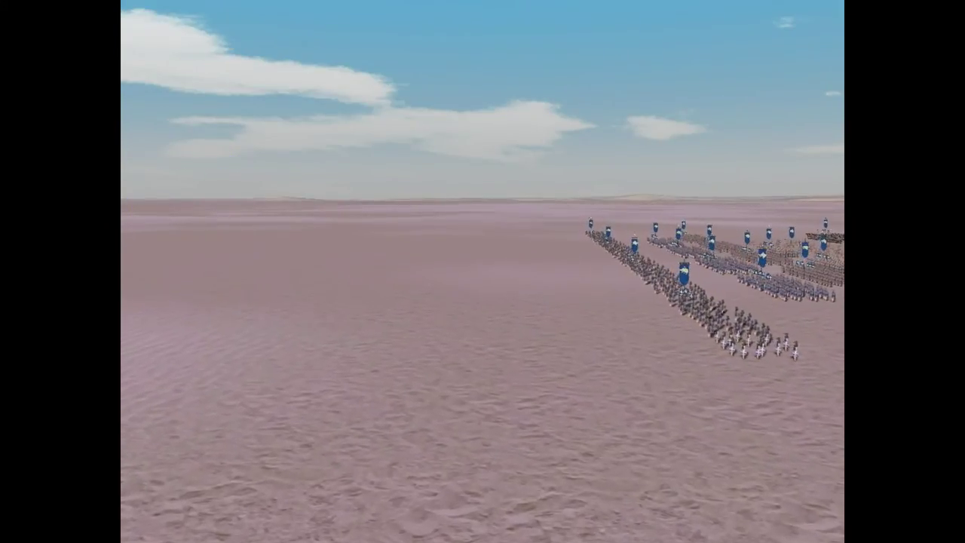
key("w")
key("w")
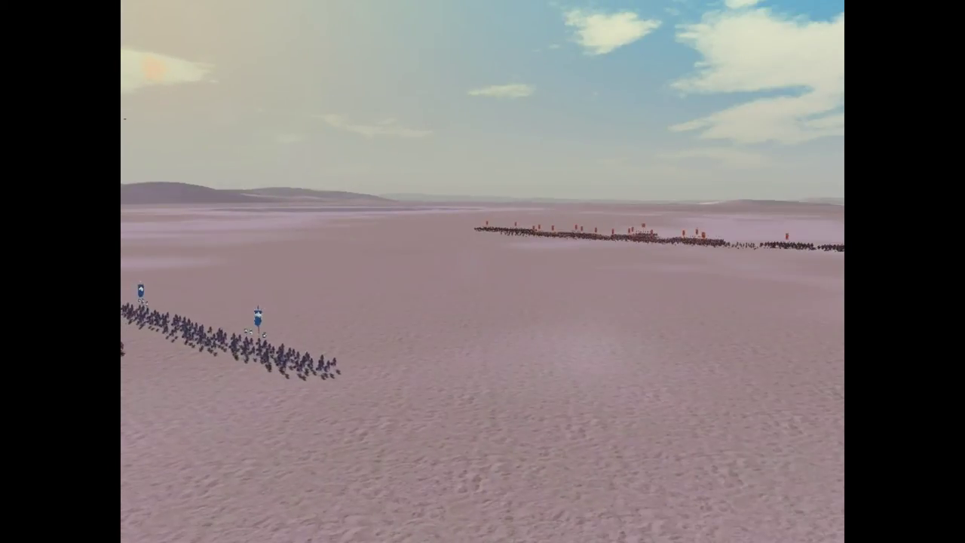
key("p")
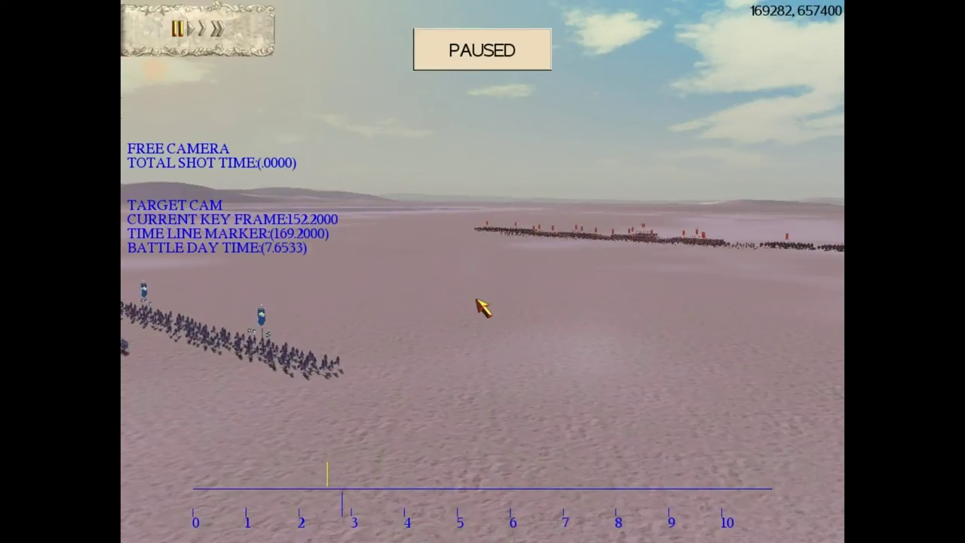
key("Insert")
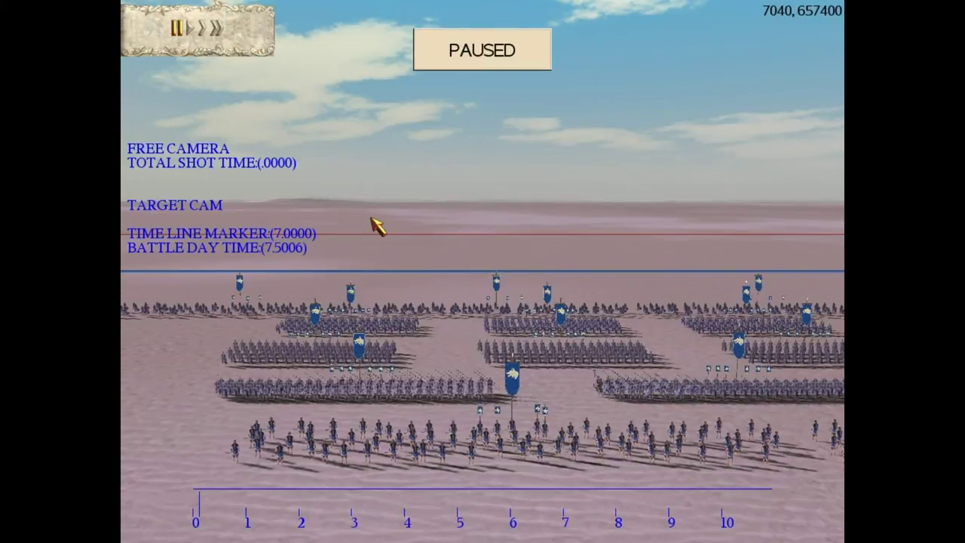
Load the saved camera path into the restarted replay and play the shot through to time line marker 170.2
key("ctrl+l")
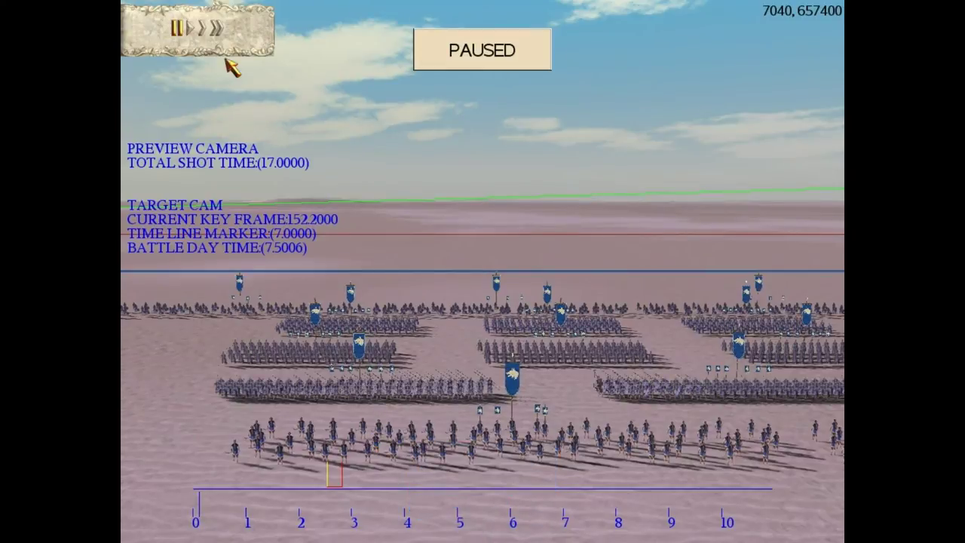
left_click(198, 29)
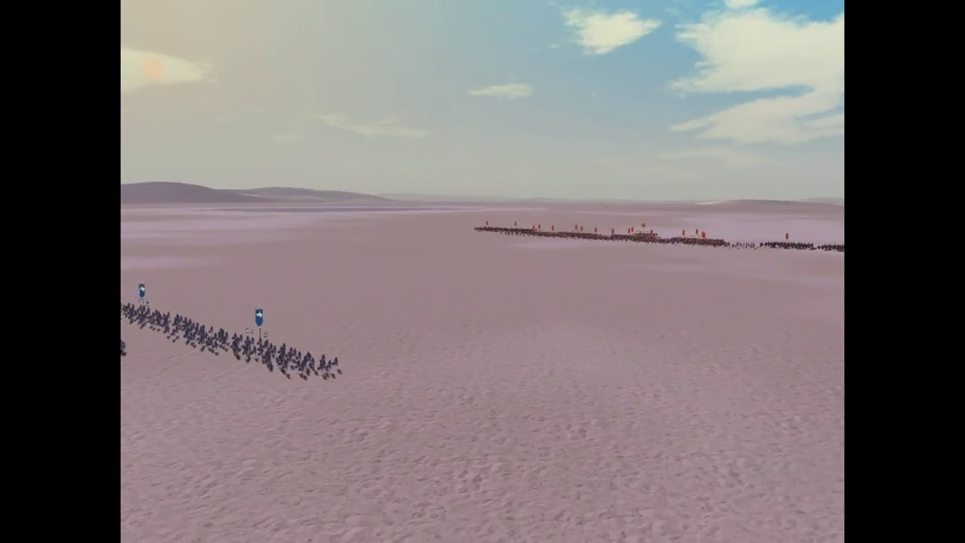
key("p")
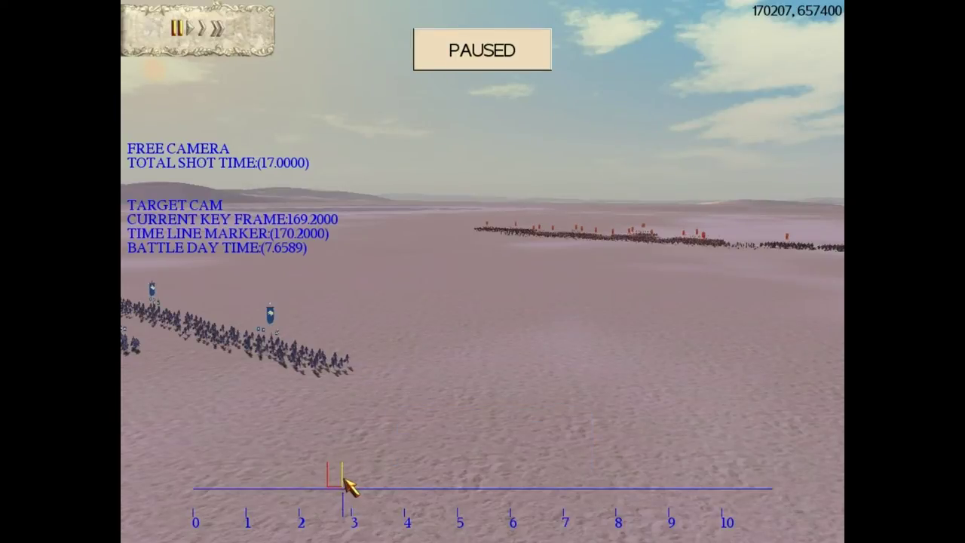
Advance the replay to time line marker 176.5 with the camera held still and add another key frame
mouse_move(347, 381)
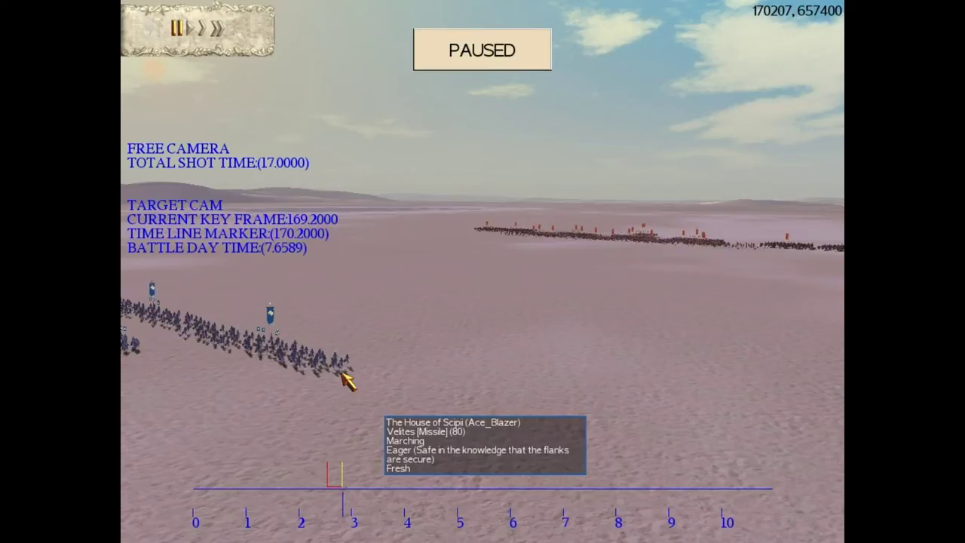
key("space")
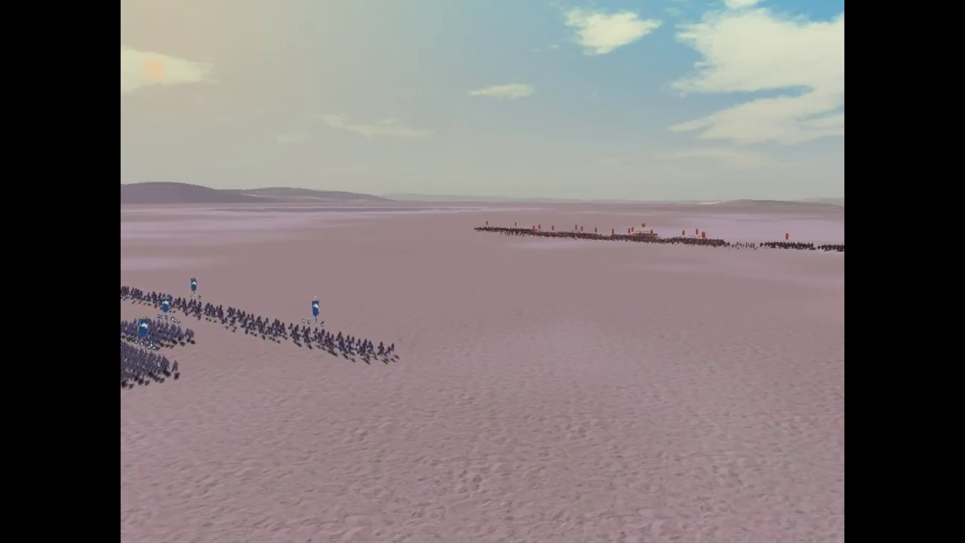
key("p")
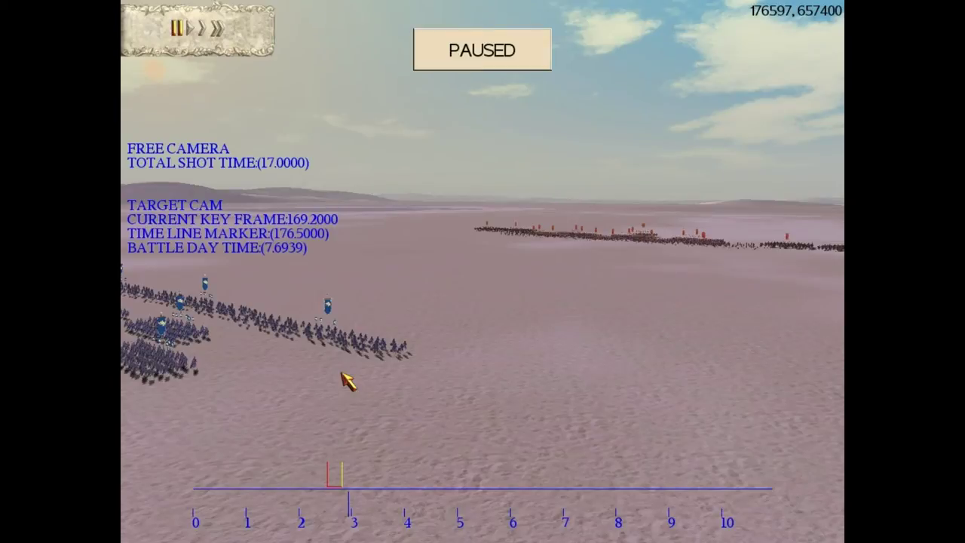
key("Insert")
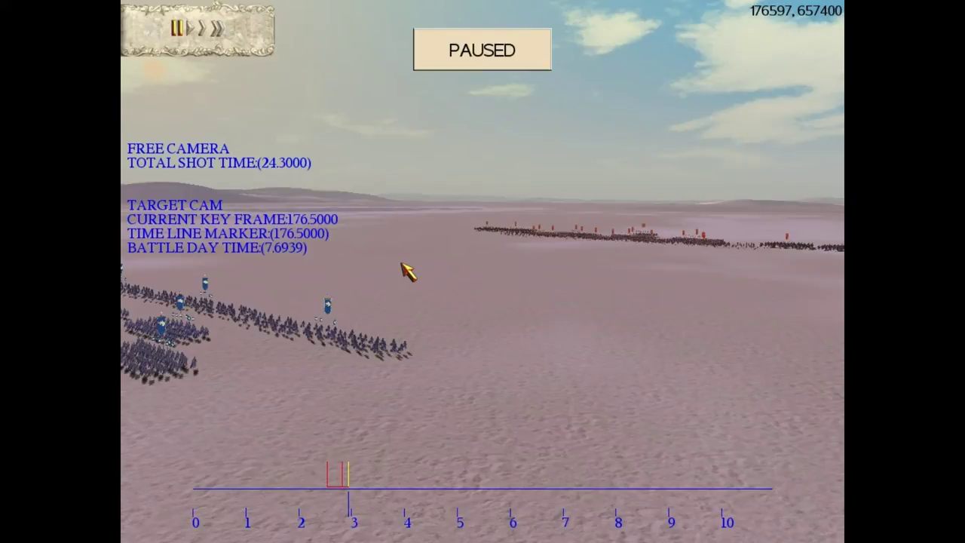
Advance the replay to marker 180.7, fly the camera close to the front of the red army, and add a key frame there
key("space")
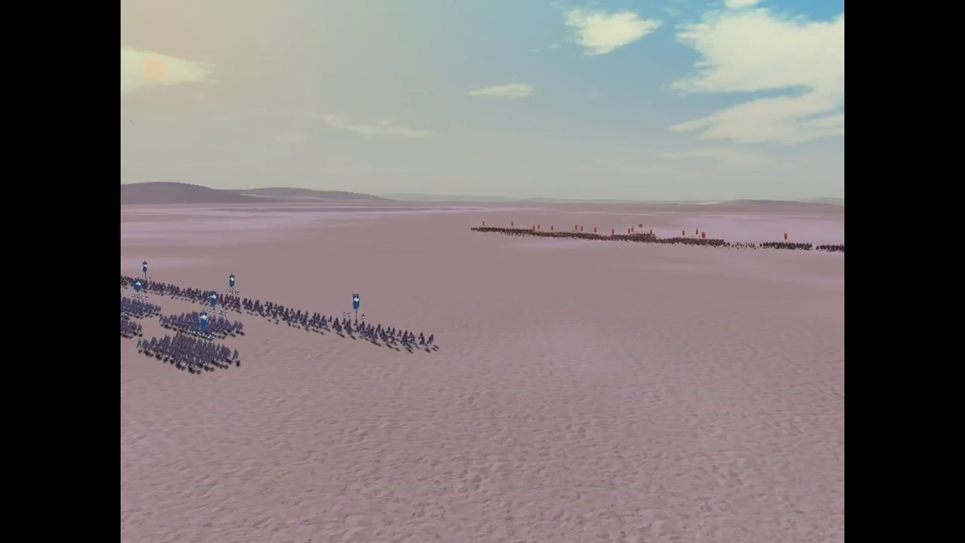
key("p")
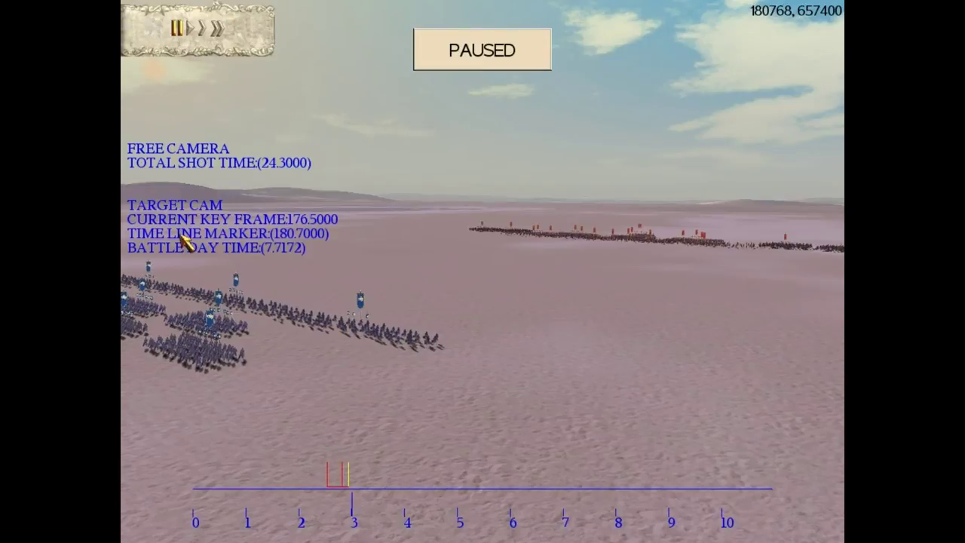
scroll(324, 223, "down", 5)
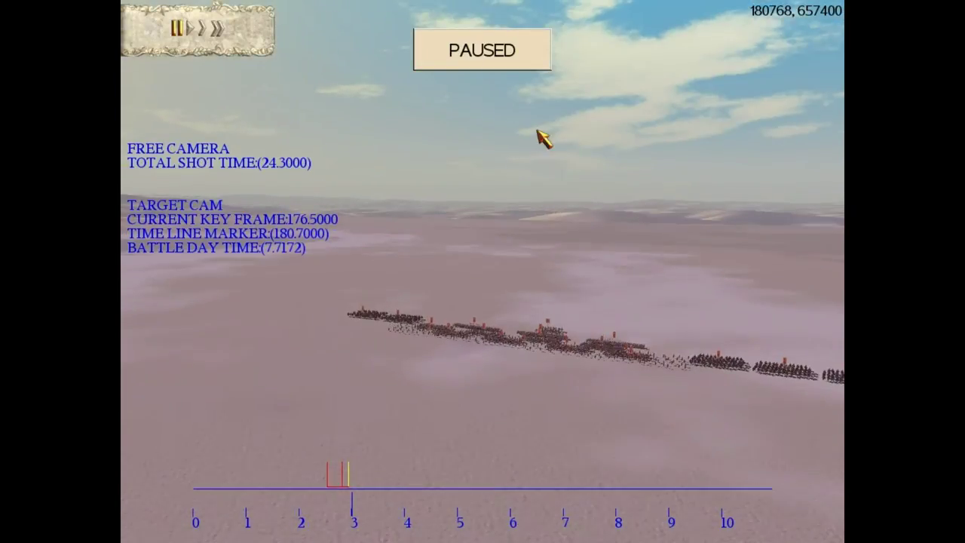
mouse_move(561, 12)
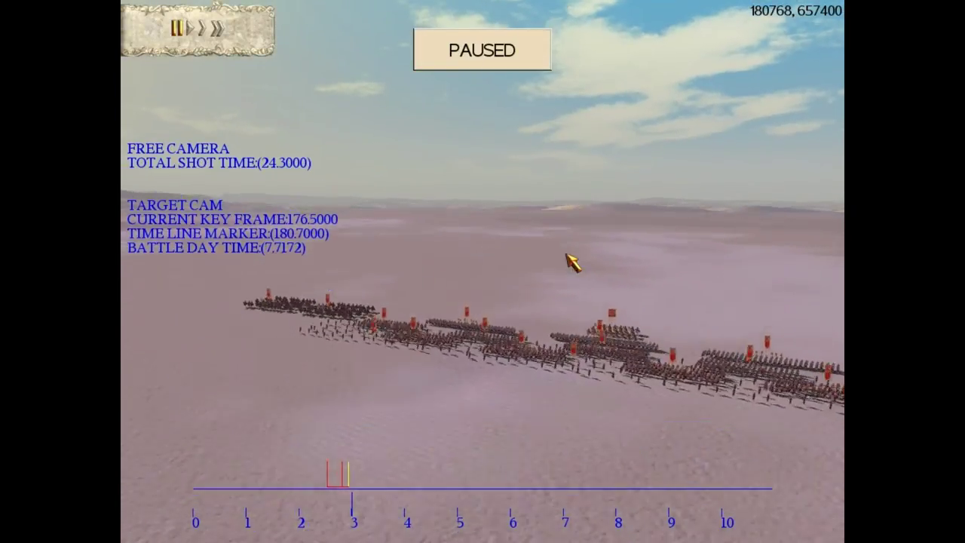
scroll(573, 263, "up", 5)
scroll(567, 262, "down", 4)
mouse_move(592, 12)
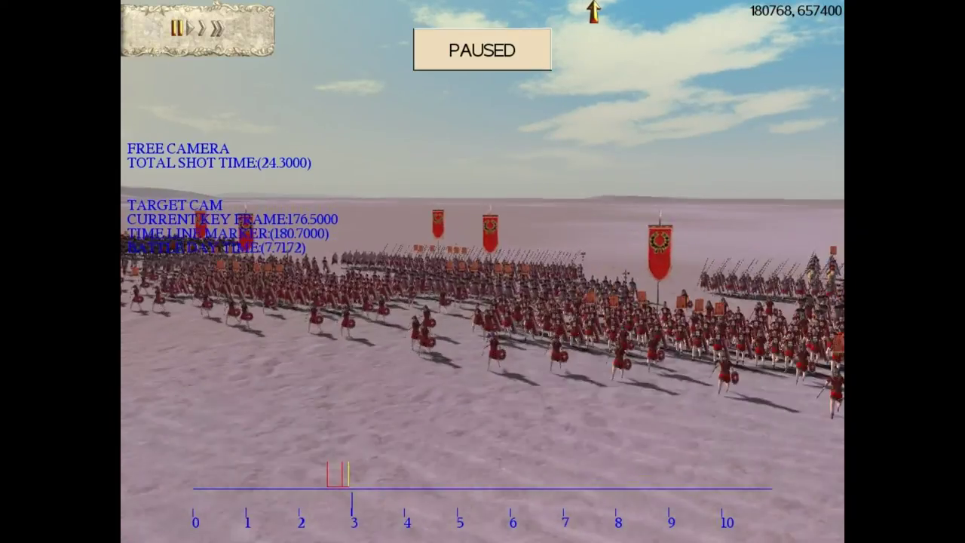
mouse_move(841, 192)
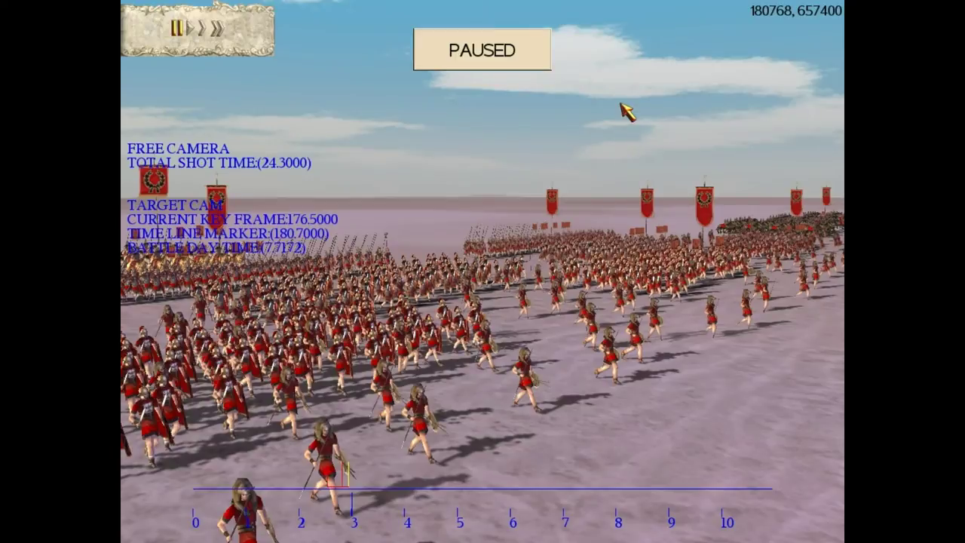
key("Insert")
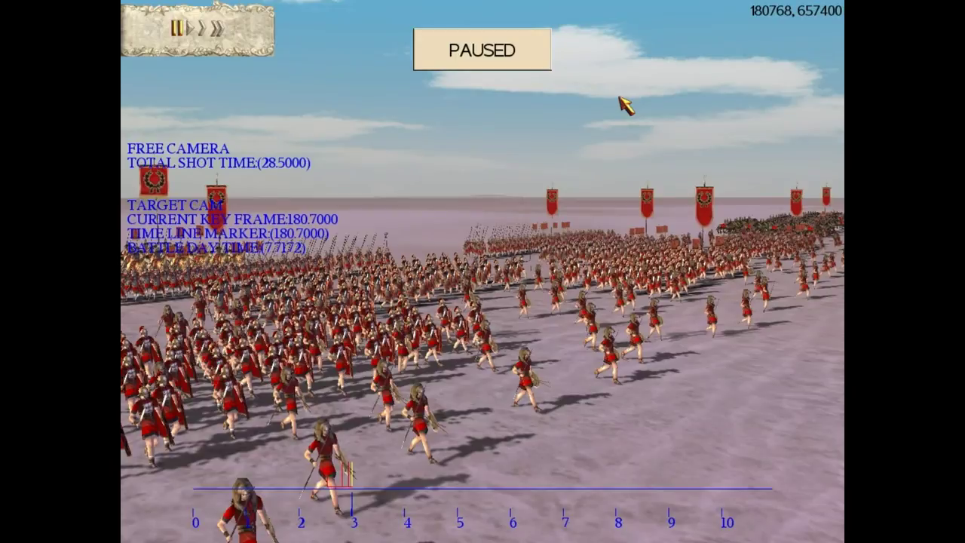
Go back and forth through the camera key frames on the time line to review the view at each one
key("Page_Up")
key("Page_Up")
key("Page_Down")
key("Page_Down")
key("Page_Up")
key("Left")
key("Right")
key("Right")
key("Left")
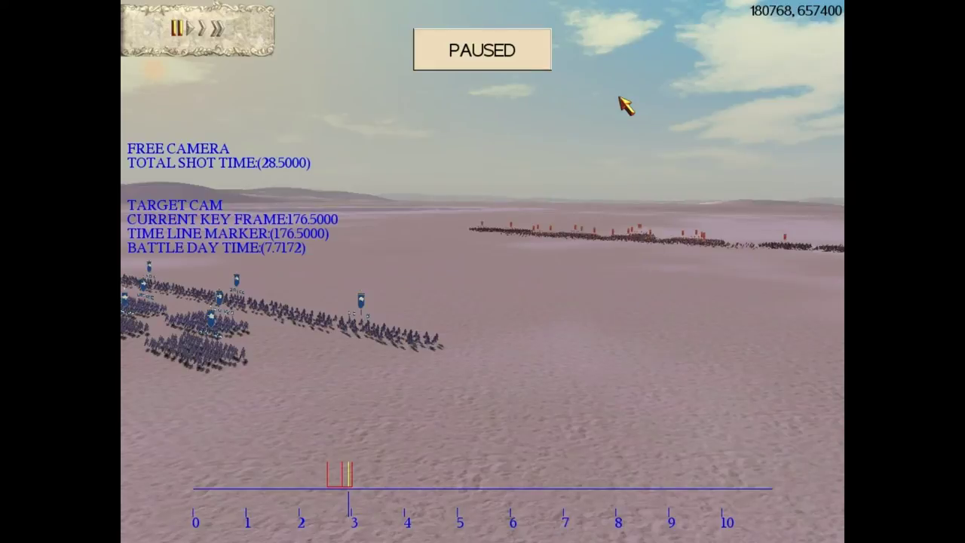
Remove the camera transition between the 176.5 and 180.7 key frames and switch between the two to check the cut
key("Delete")
key("Right")
key("Left")
key("Left")
key("Right")
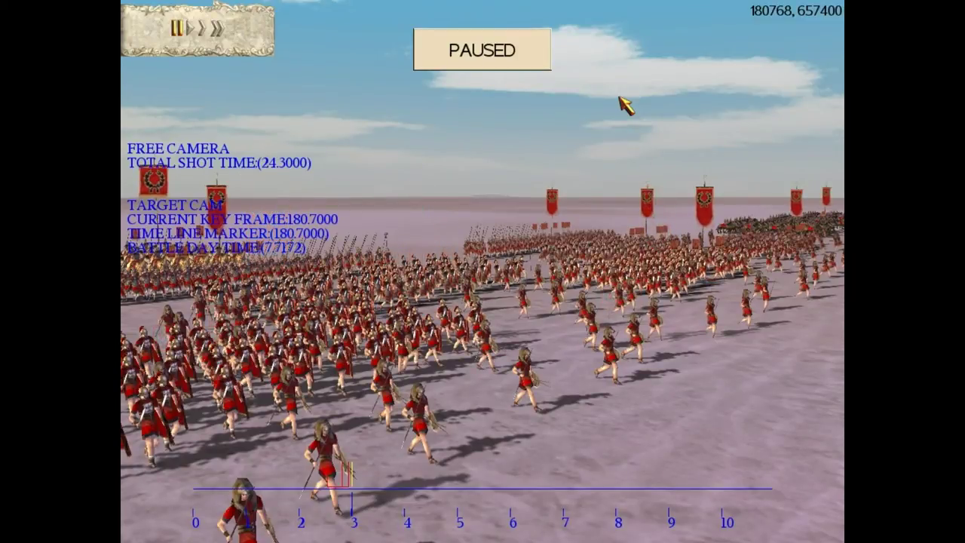
Advance the replay to time line marker 184.5 beside the marching red infantry and add a closing key frame
key("space")
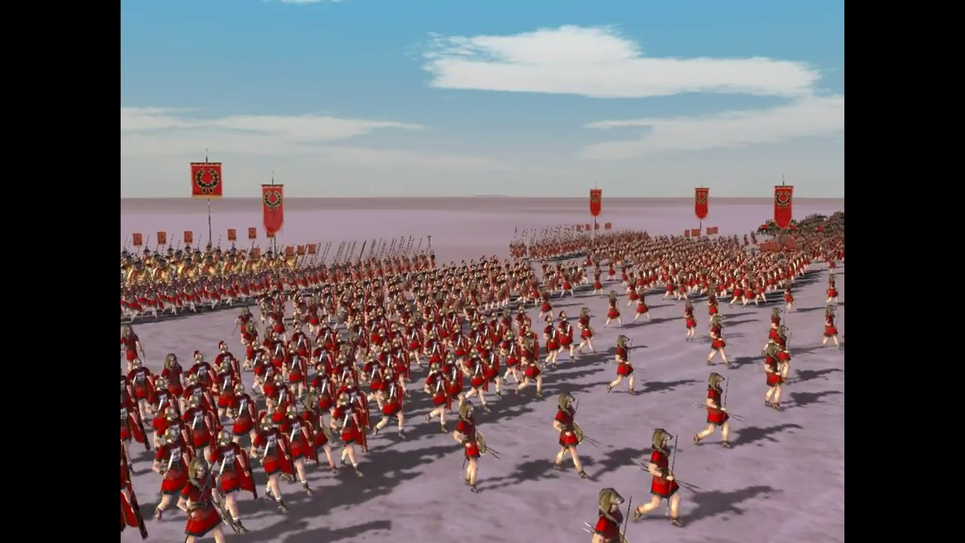
key("space")
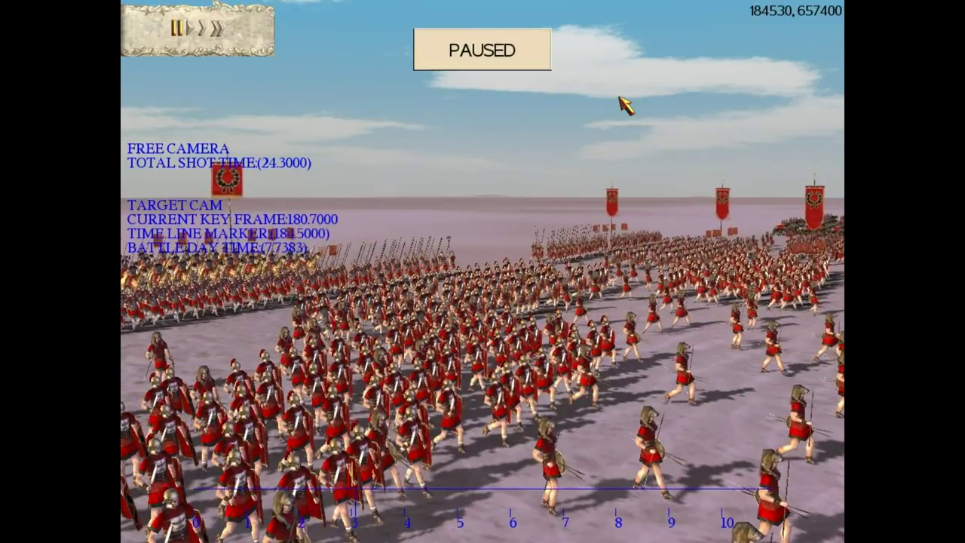
key("Insert")
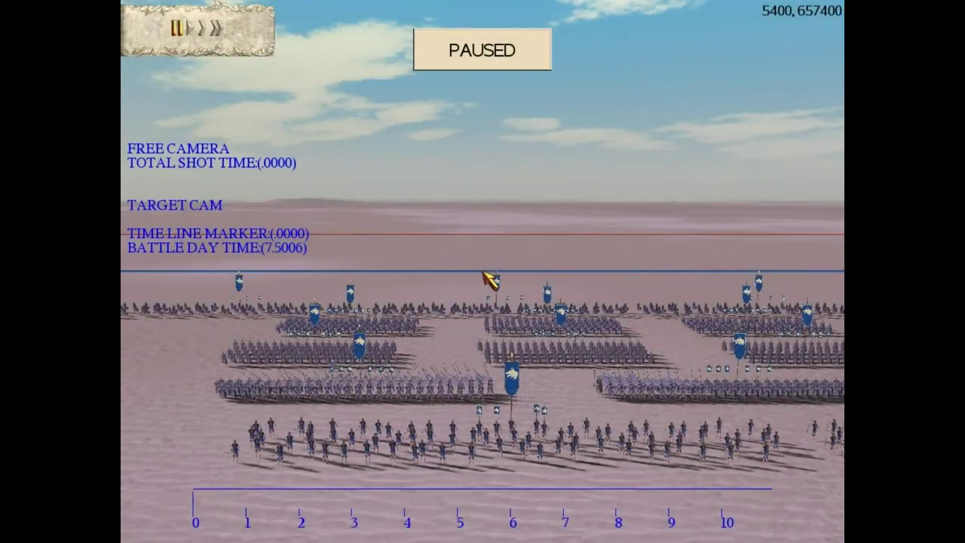
Load the saved camera path into the restarted replay and play the full shot past its last key frame at 184.5
key("ctrl+l")
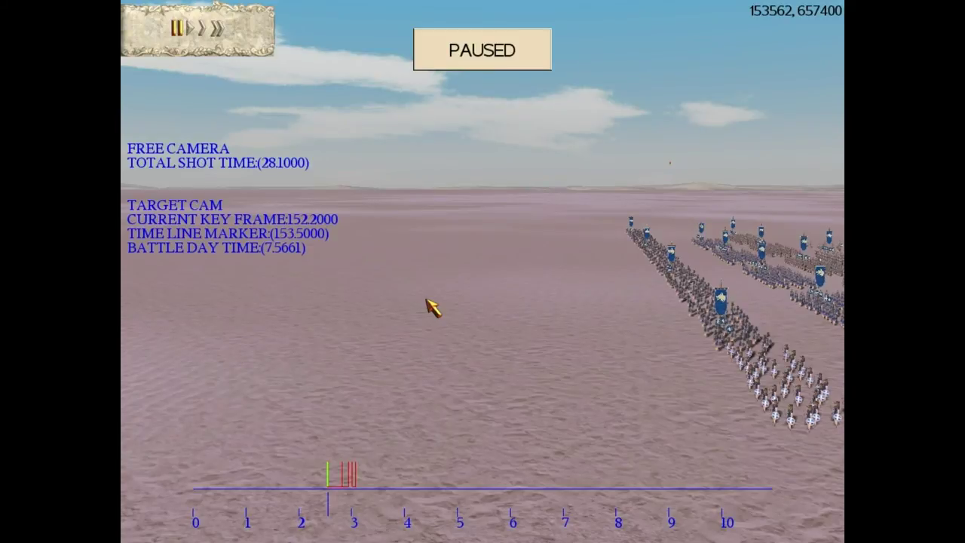
key("space")
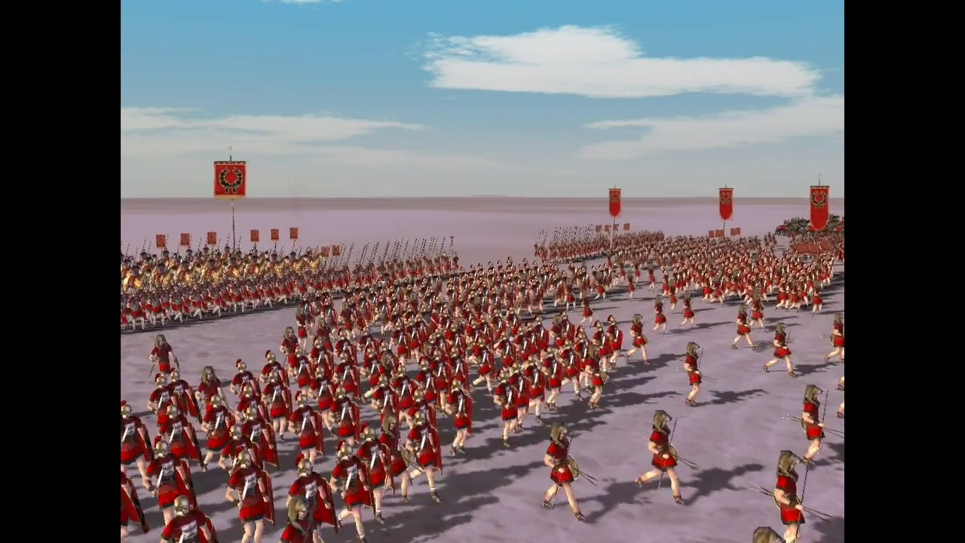
key("p")
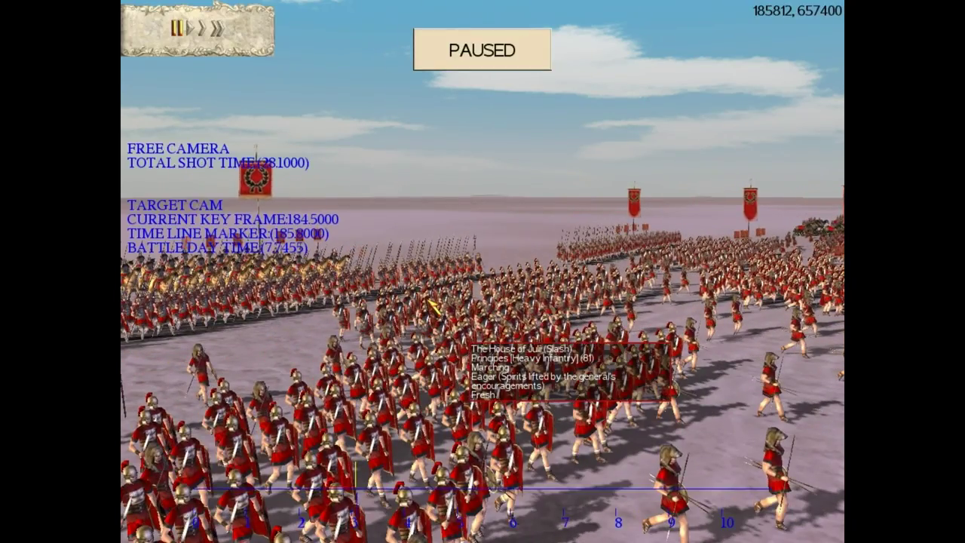
key("p")
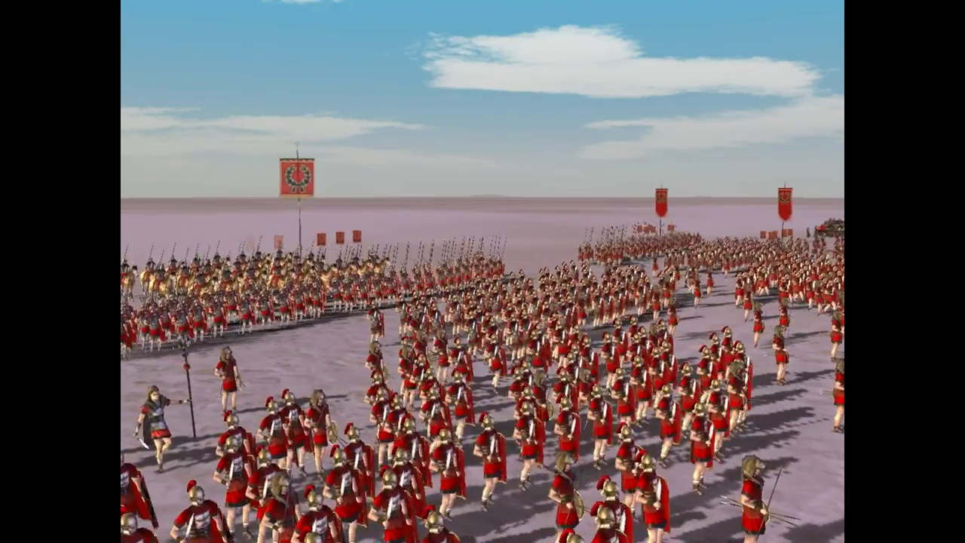